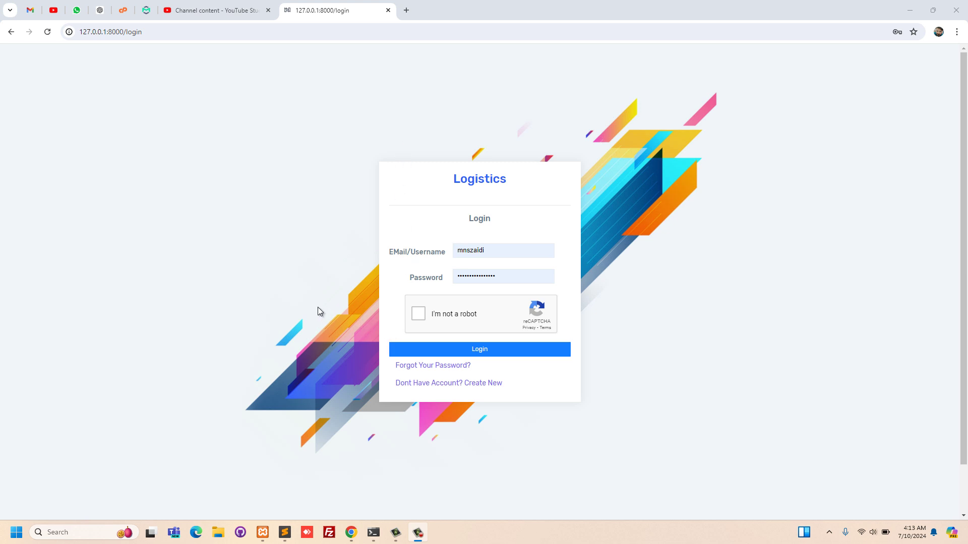
# - Tick the 'I'm not a robot' reCAPTCHA box and log in to Delta Admin
pyautogui.click(425, 314)
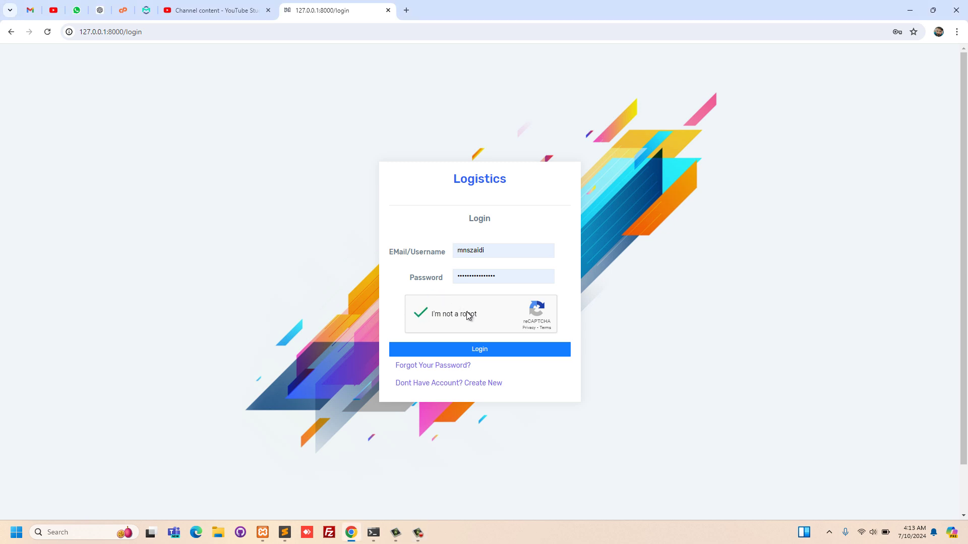
pyautogui.click(492, 355)
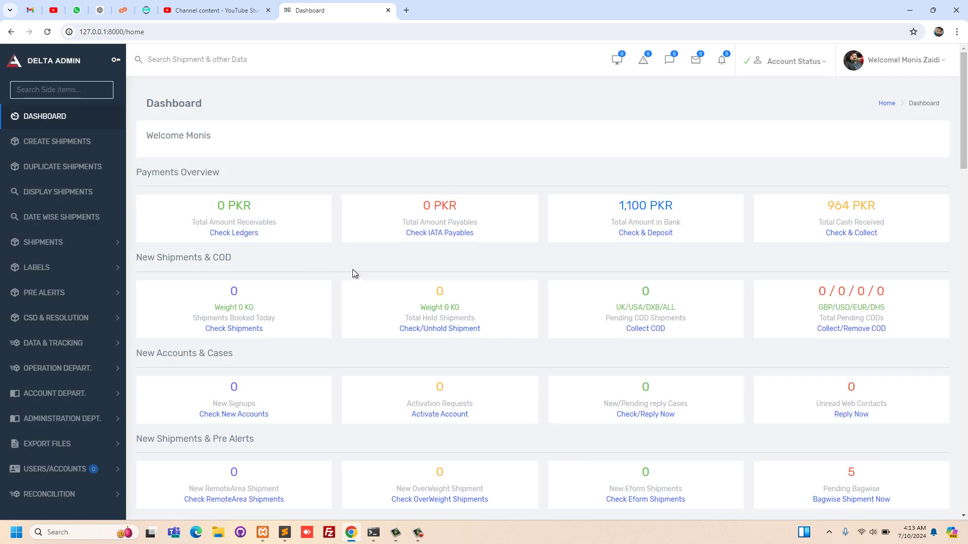
# - Filter the sidebar with 'acco' and open the Accounts list under USERS/ACCOUNTS
pyautogui.scroll(-1, 355, 274)
pyautogui.scroll(1, 355, 273)
pyautogui.click(73, 90)
pyautogui.write('account')
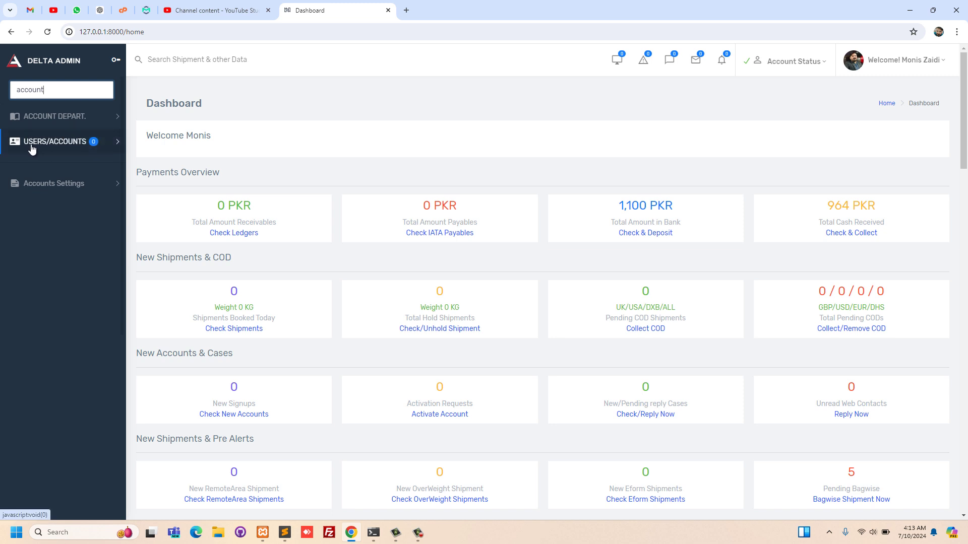
pyautogui.click(75, 143)
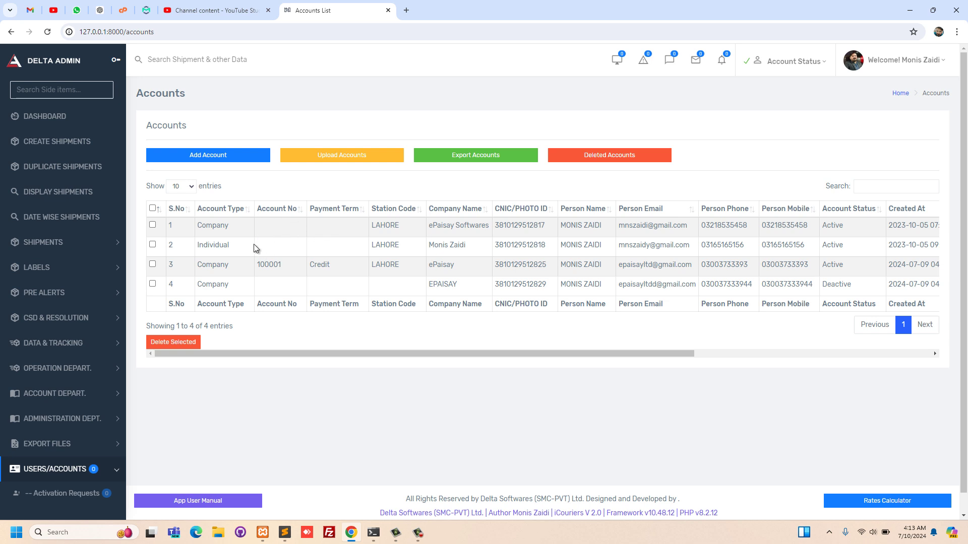
# - Scroll the Accounts table to the Actions column and view the ePaisay Softwares account
pyautogui.scroll(-3, 104, 255)
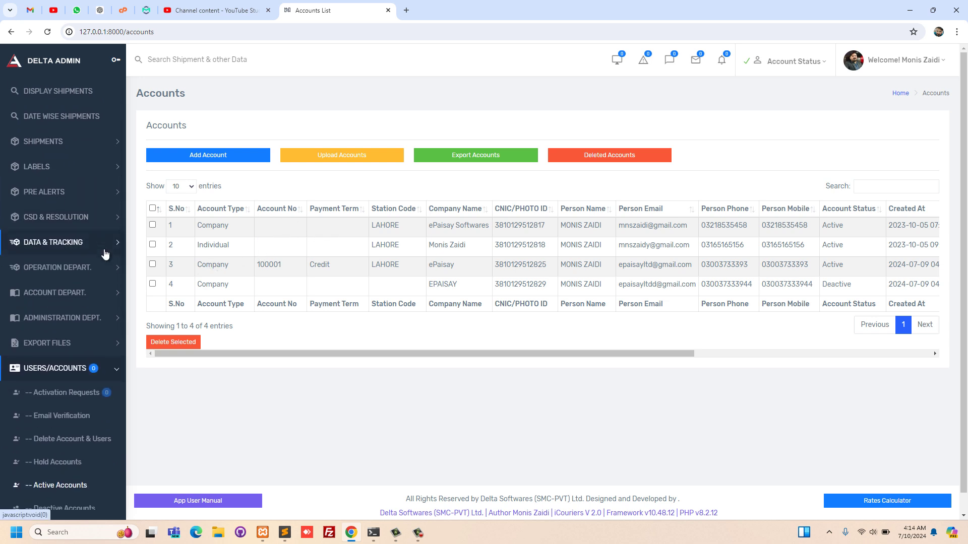
pyautogui.scroll(-2, 104, 254)
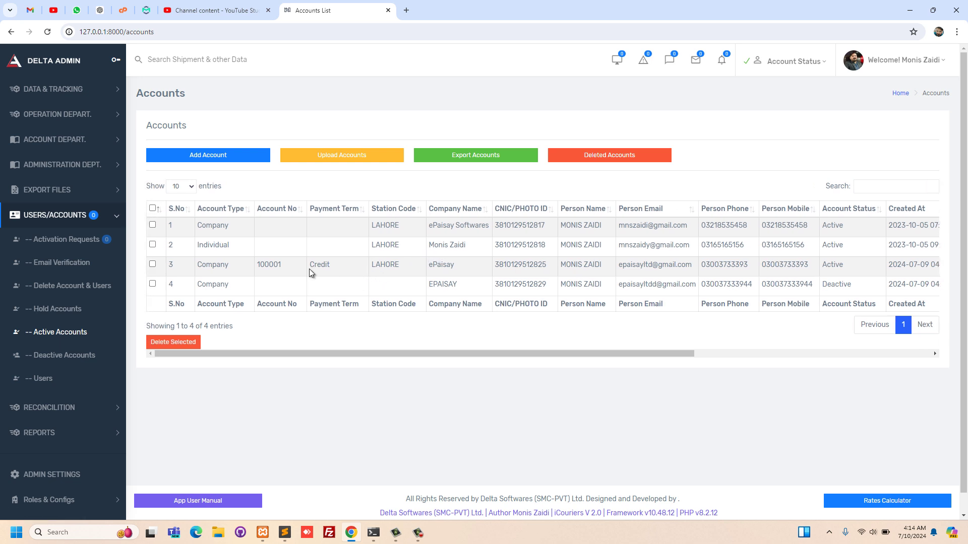
pyautogui.hscroll(6, 310, 268)
pyautogui.hscroll(1, 310, 269)
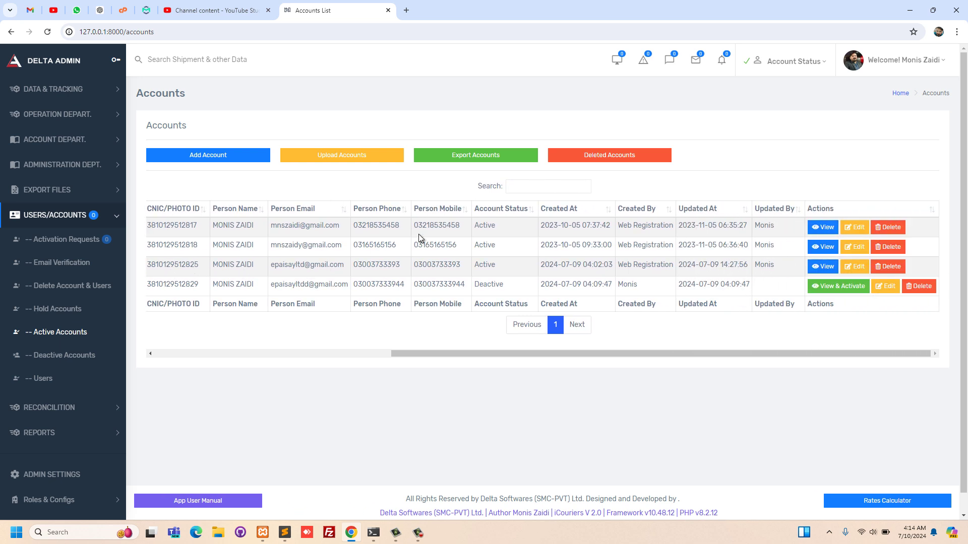
pyautogui.click(826, 231)
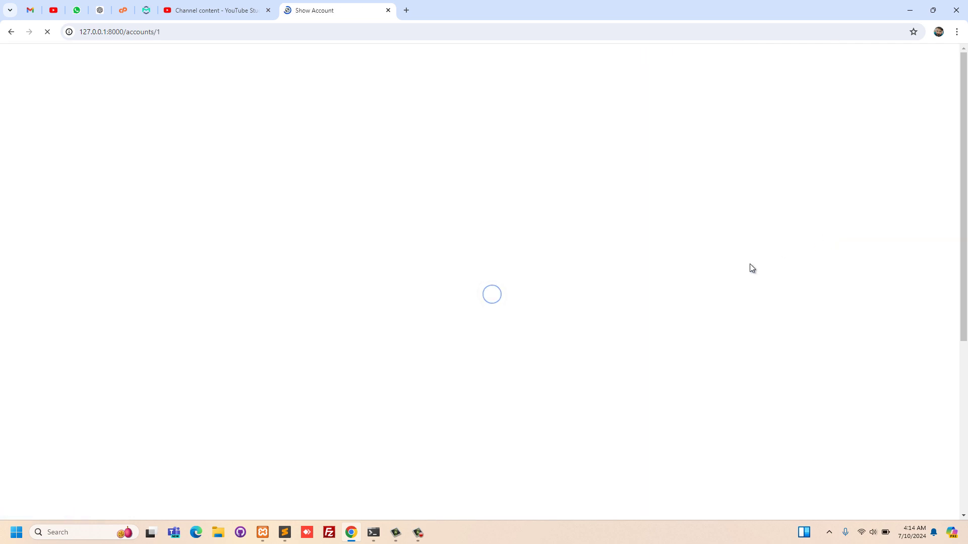
# - Scroll through the ePaisay Softwares account details, then go Back to Details
pyautogui.scroll(-4, 736, 301)
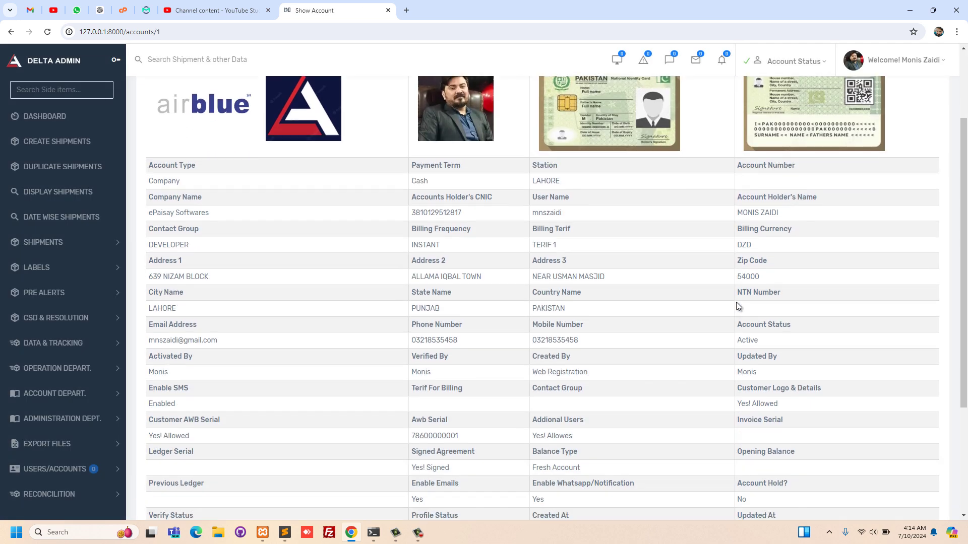
pyautogui.scroll(-1, 736, 301)
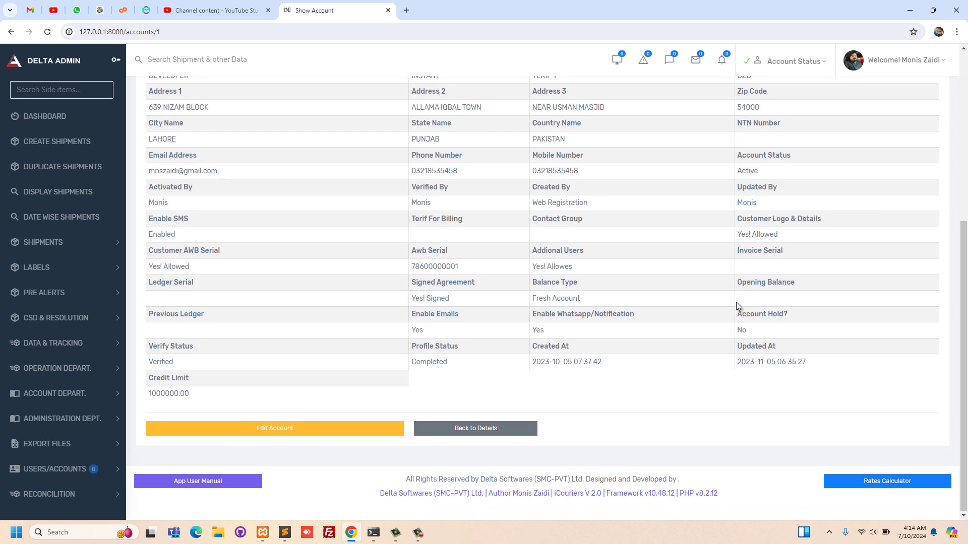
pyautogui.scroll(1, 736, 301)
pyautogui.scroll(3, 736, 302)
pyautogui.scroll(-5, 736, 301)
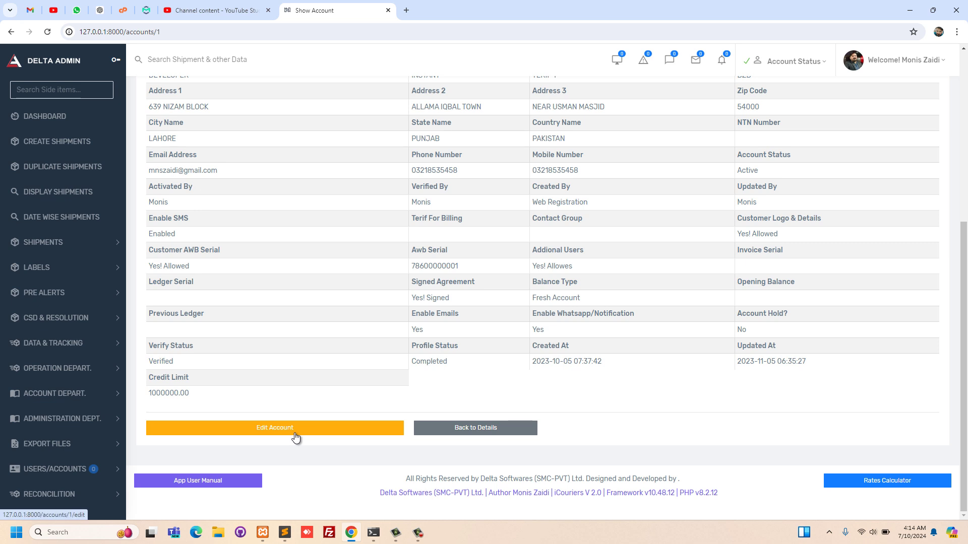
pyautogui.click(462, 433)
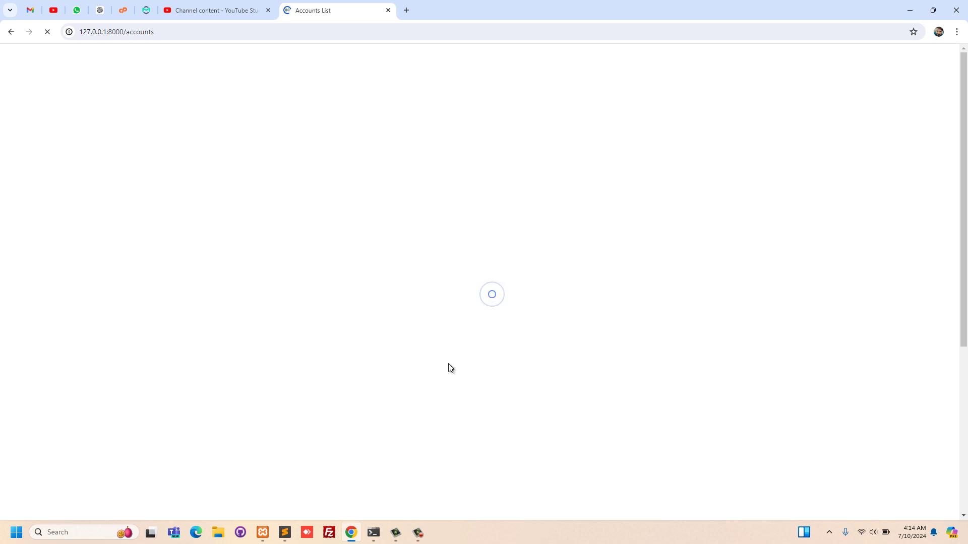
# - Select accounts 1–3 and Delete Selected, confirming with 'Yes, delete it!' and OK
pyautogui.hscroll(7, 589, 246)
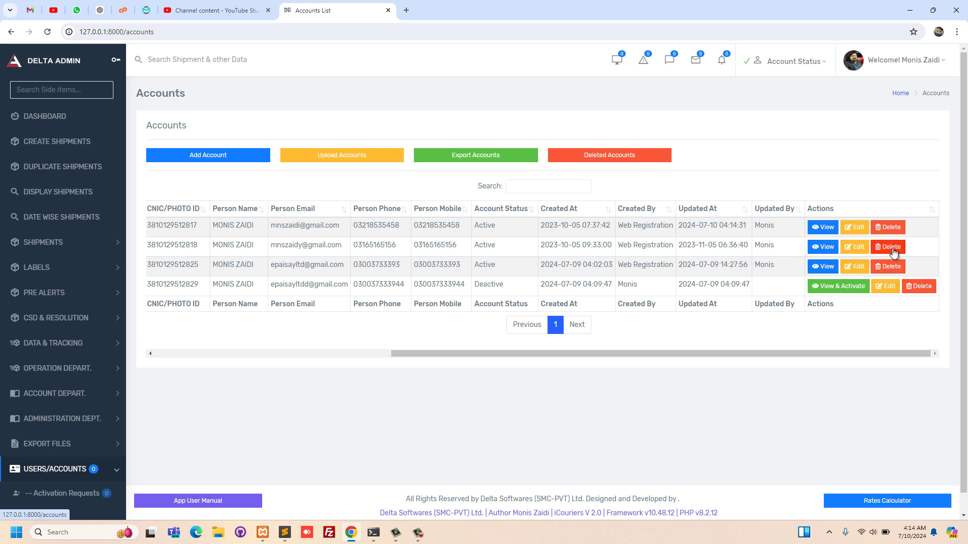
pyautogui.hscroll(-7, 589, 244)
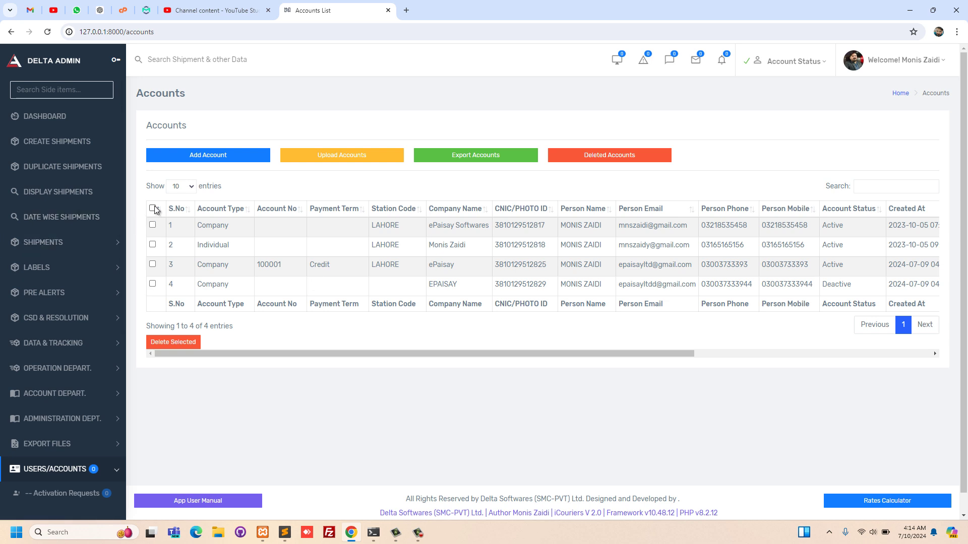
pyautogui.click(153, 227)
pyautogui.click(153, 264)
pyautogui.click(176, 343)
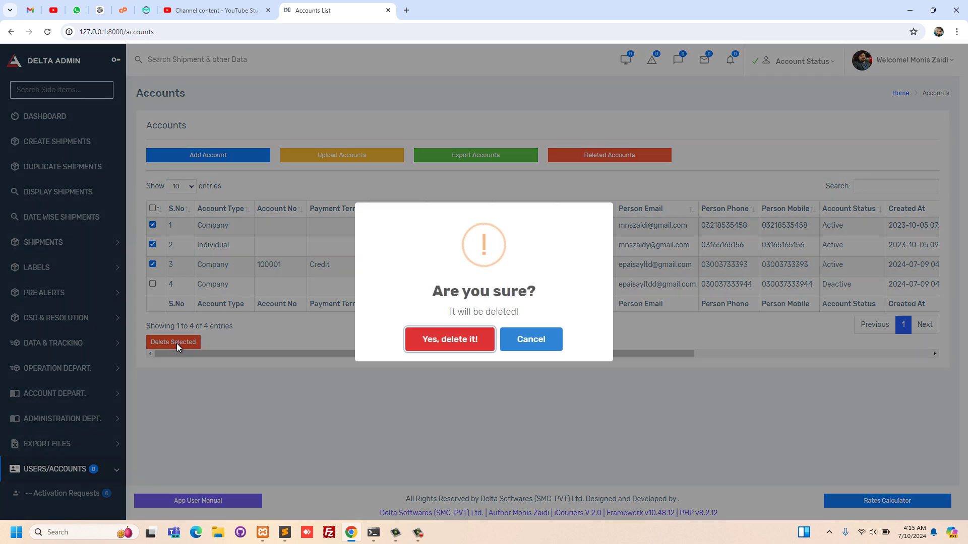
pyautogui.click(419, 344)
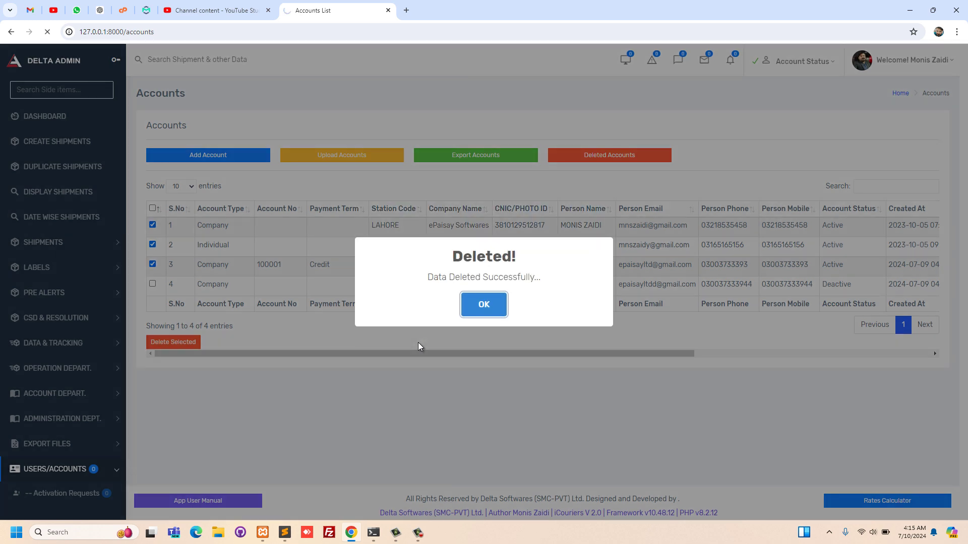
pyautogui.click(477, 312)
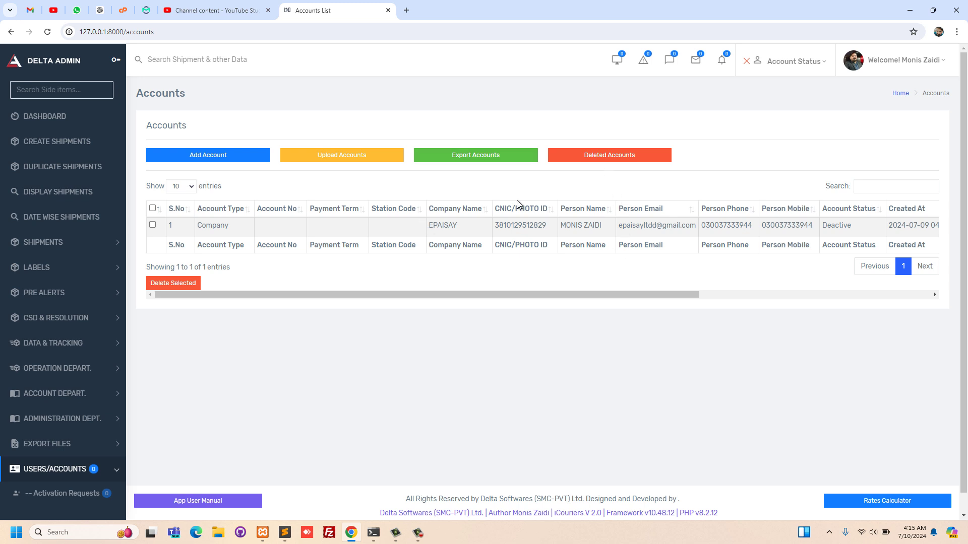
# - In Deleted Accounts, select all three entries, refresh with F5, and Restore All
pyautogui.click(602, 159)
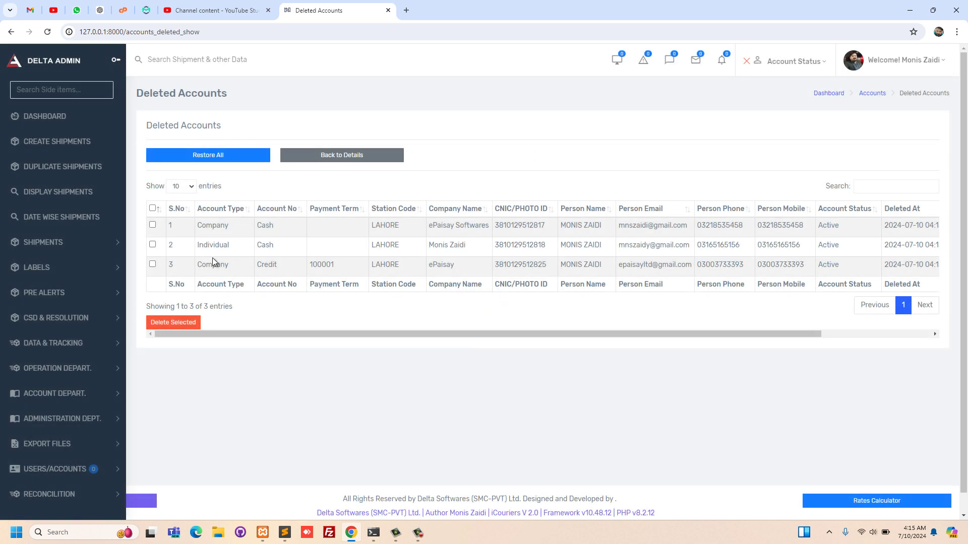
pyautogui.click(153, 208)
pyautogui.hscroll(5, 512, 256)
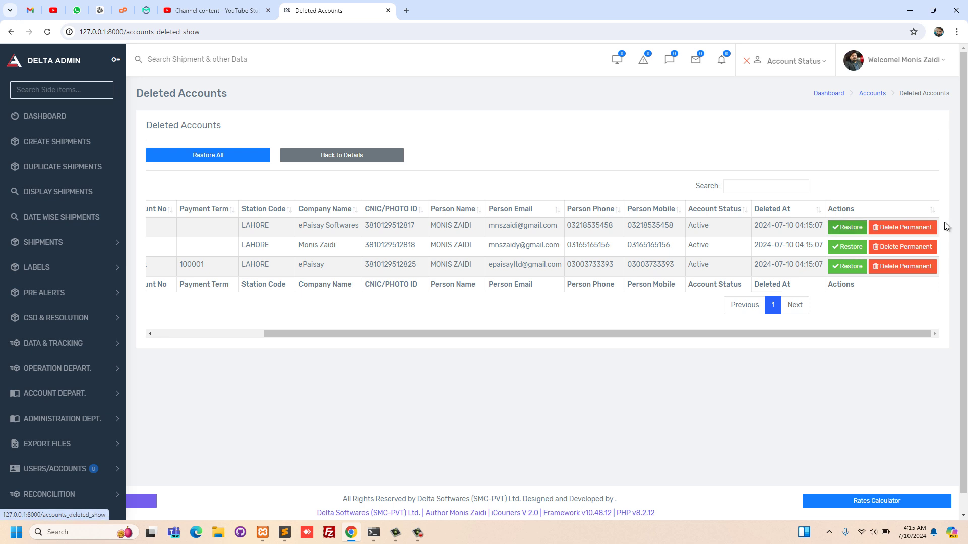
pyautogui.press('F5')
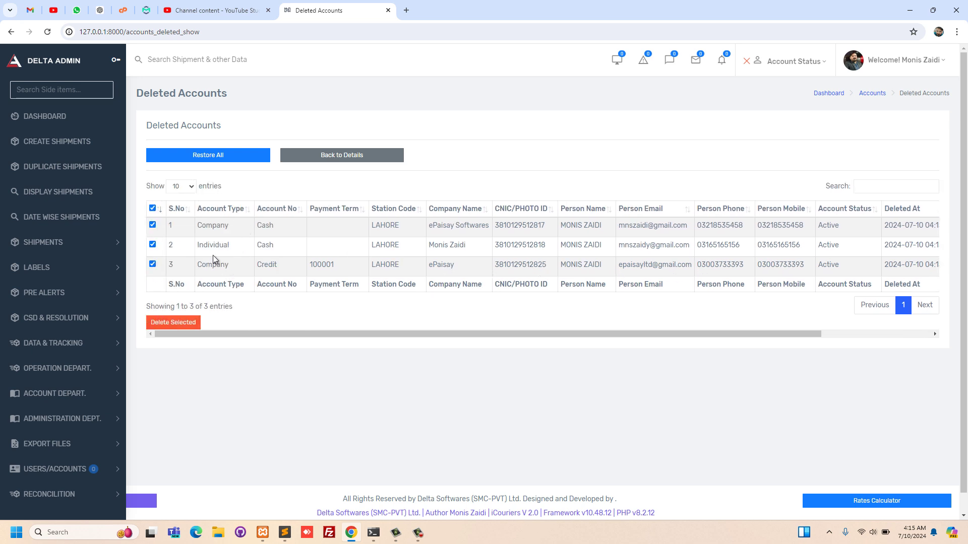
pyautogui.click(218, 161)
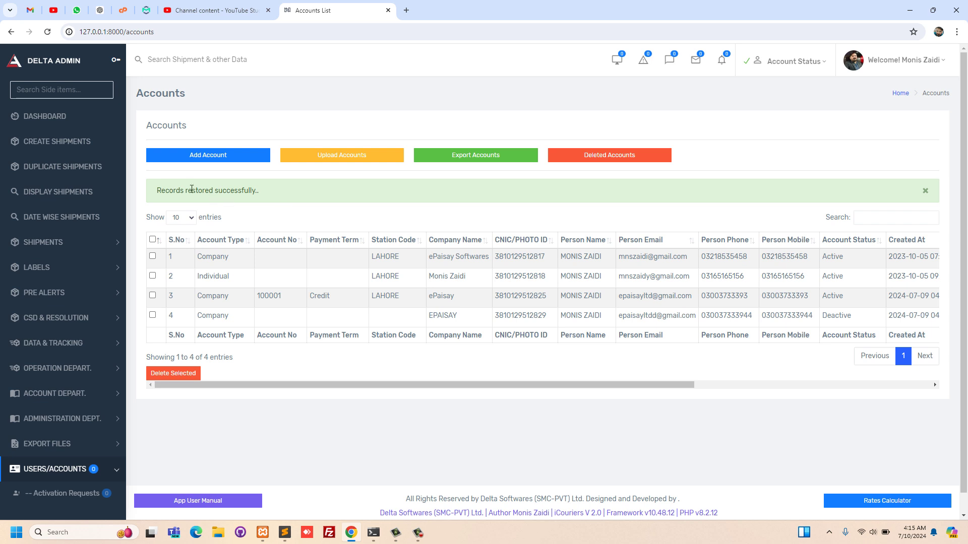
pyautogui.click(228, 161)
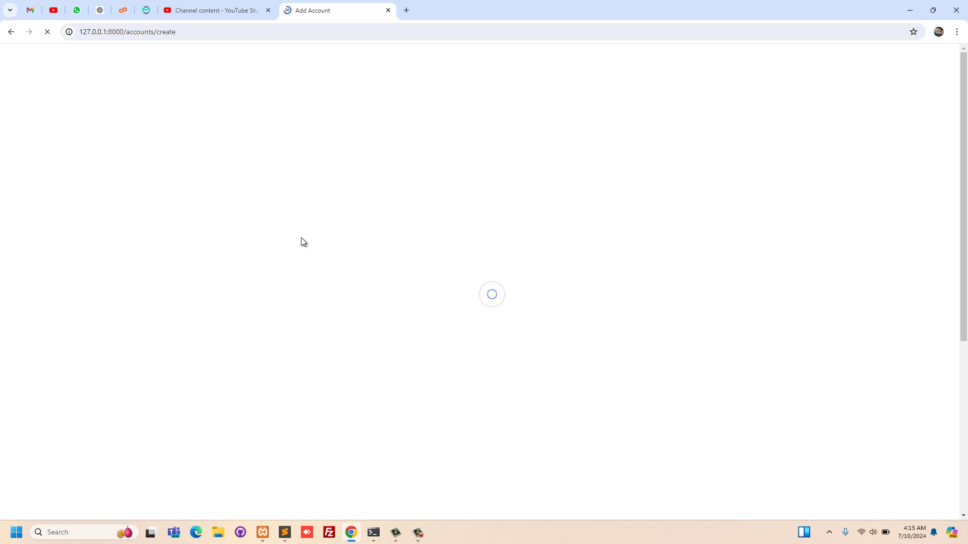
pyautogui.scroll(-1, 381, 291)
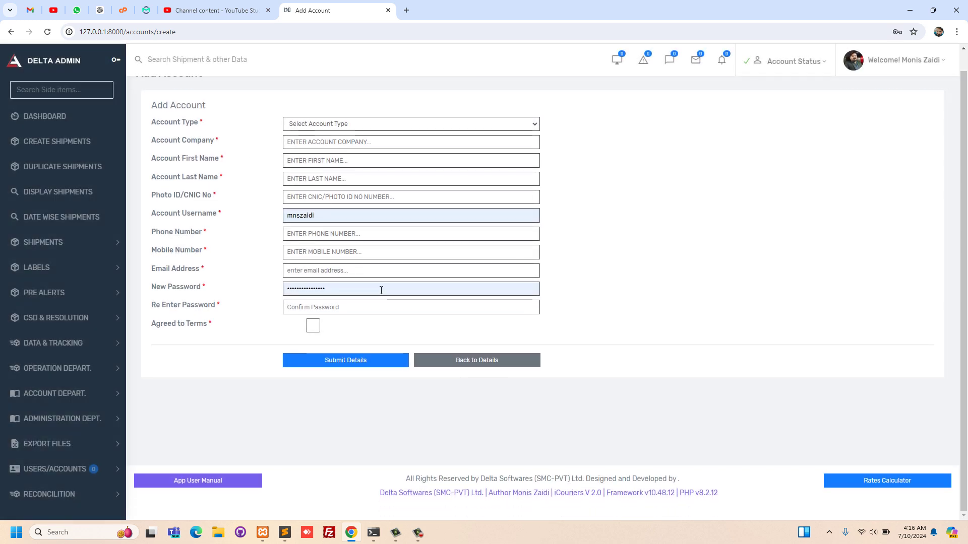
pyautogui.scroll(1, 381, 290)
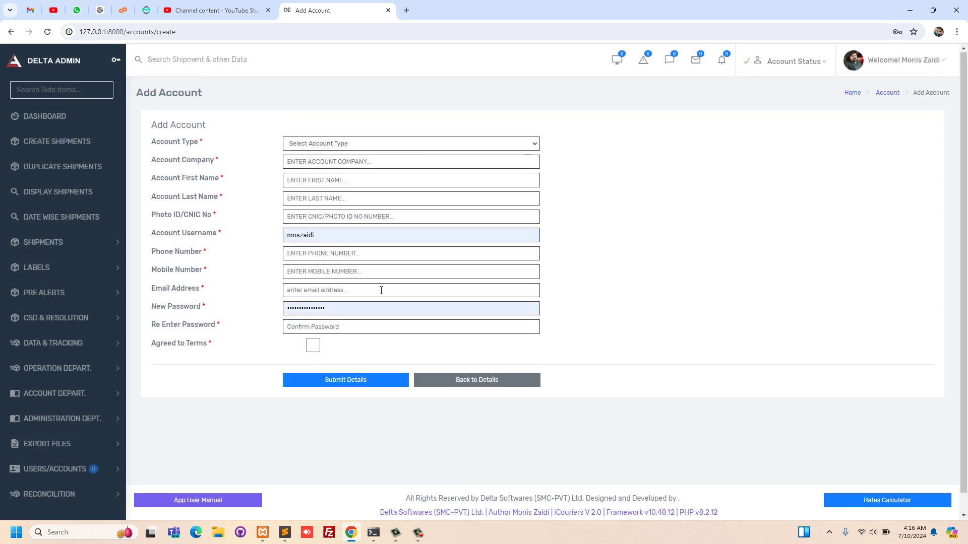
pyautogui.click(467, 388)
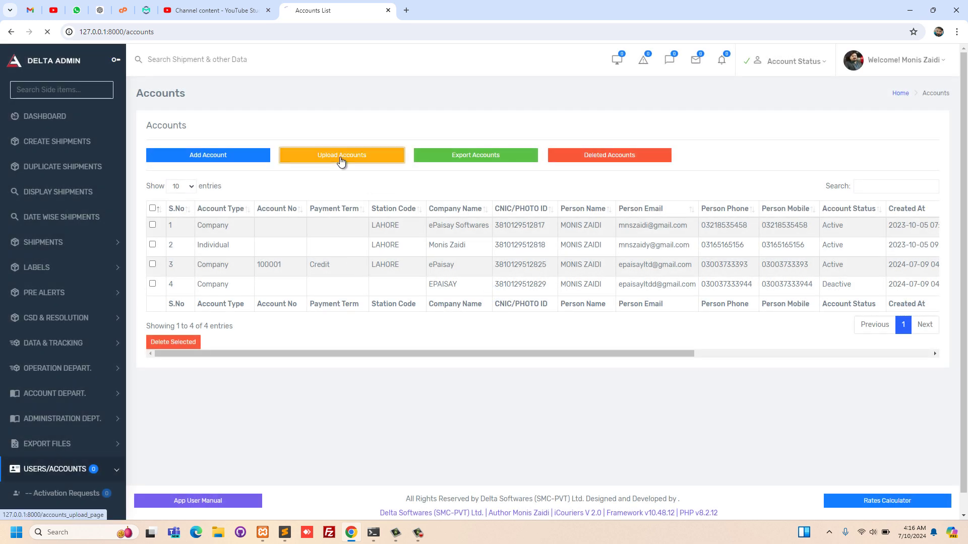
pyautogui.click(341, 157)
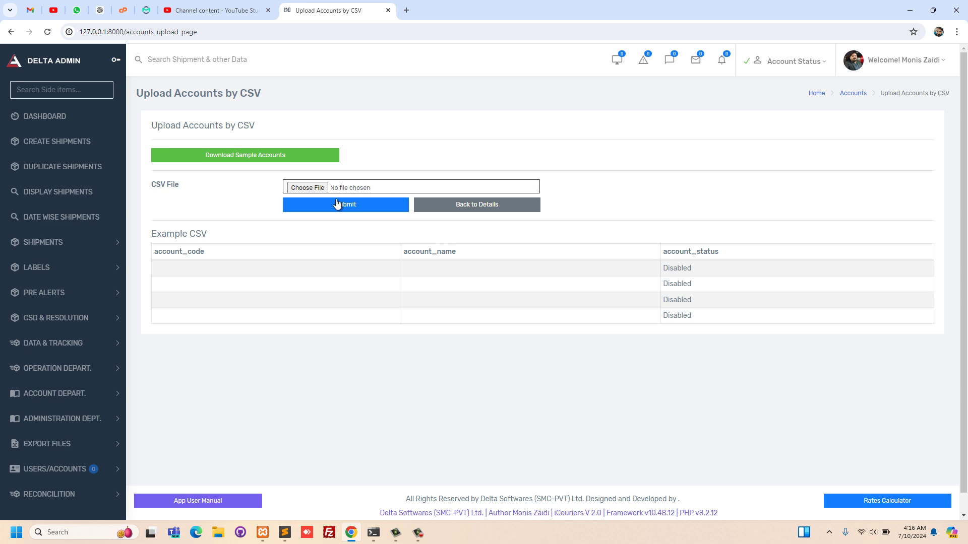
pyautogui.click(446, 212)
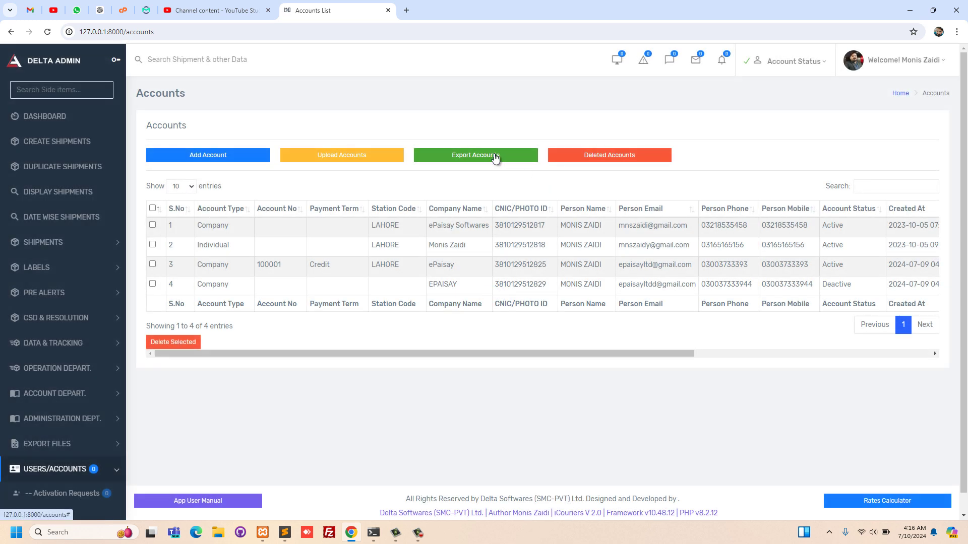
# - Export the accounts with 'Yes, Export it!' and open the downloaded Accounts.xlsx
pyautogui.click(495, 158)
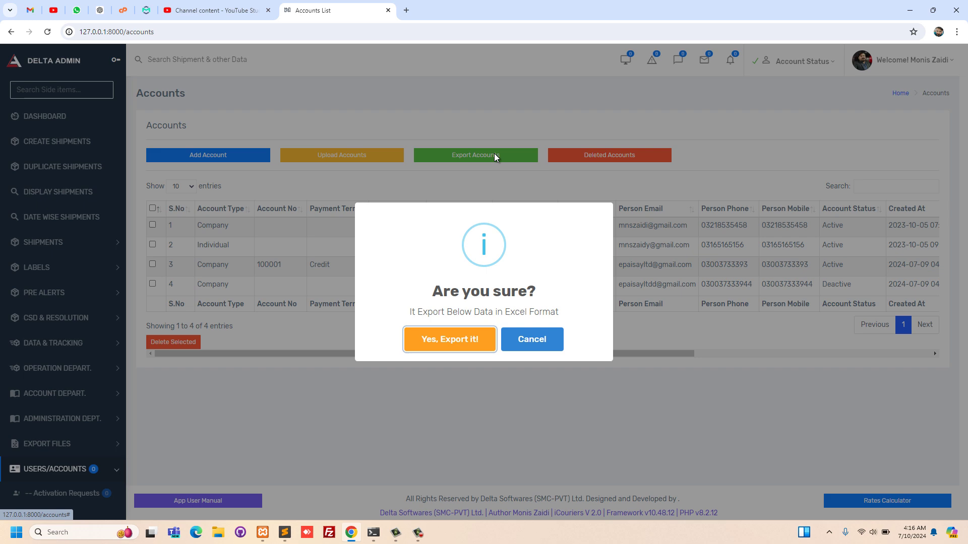
pyautogui.click(456, 339)
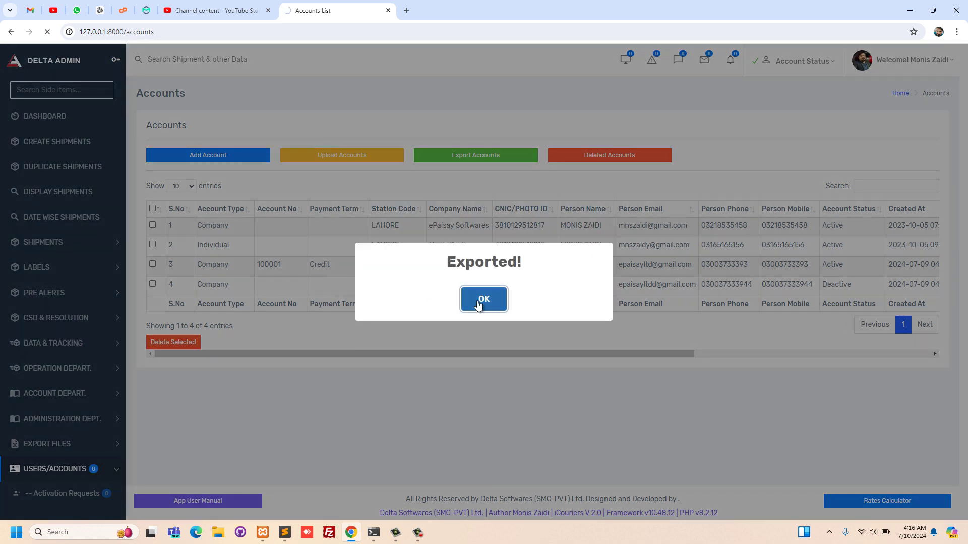
pyautogui.click(479, 300)
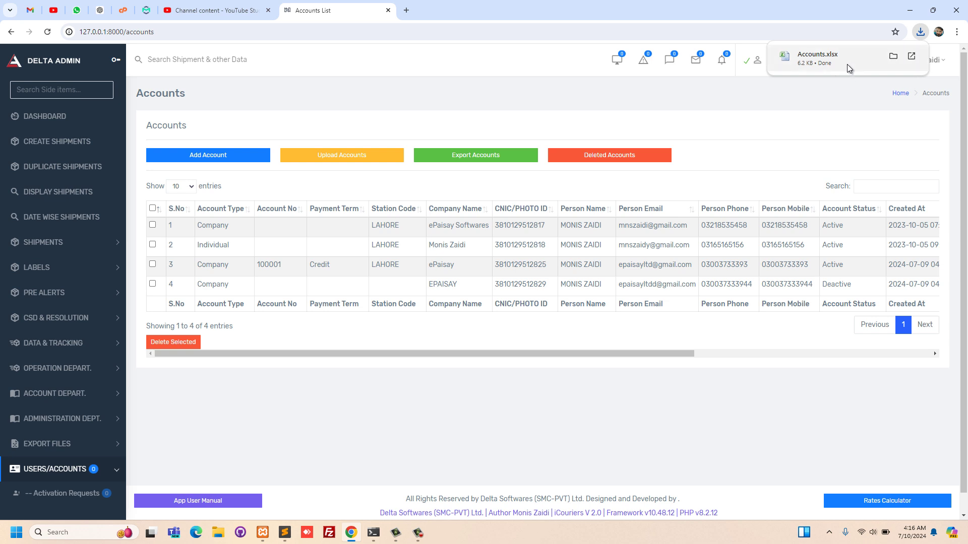
pyautogui.click(847, 65)
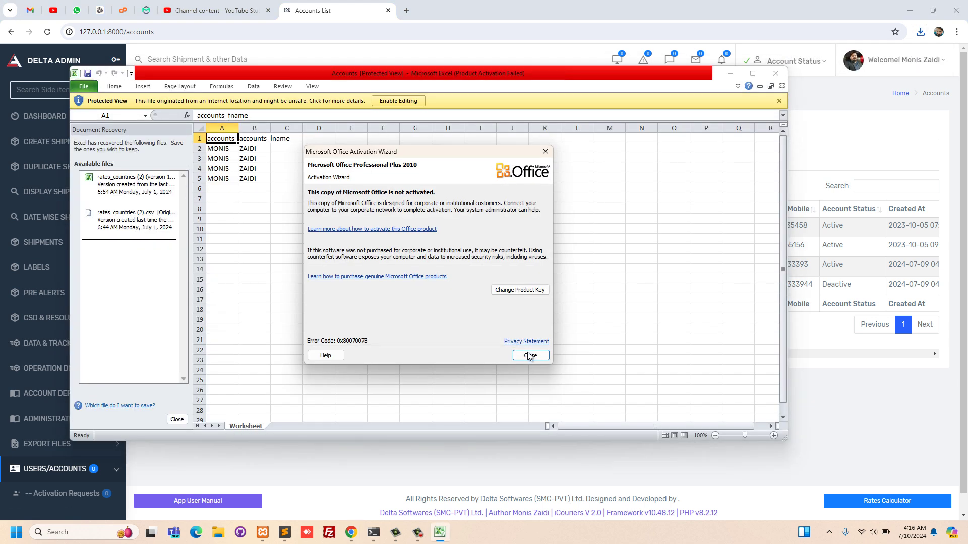
# - Enable editing in Accounts.xlsx, then close Excel choosing 'No, remove the files'
pyautogui.click(529, 355)
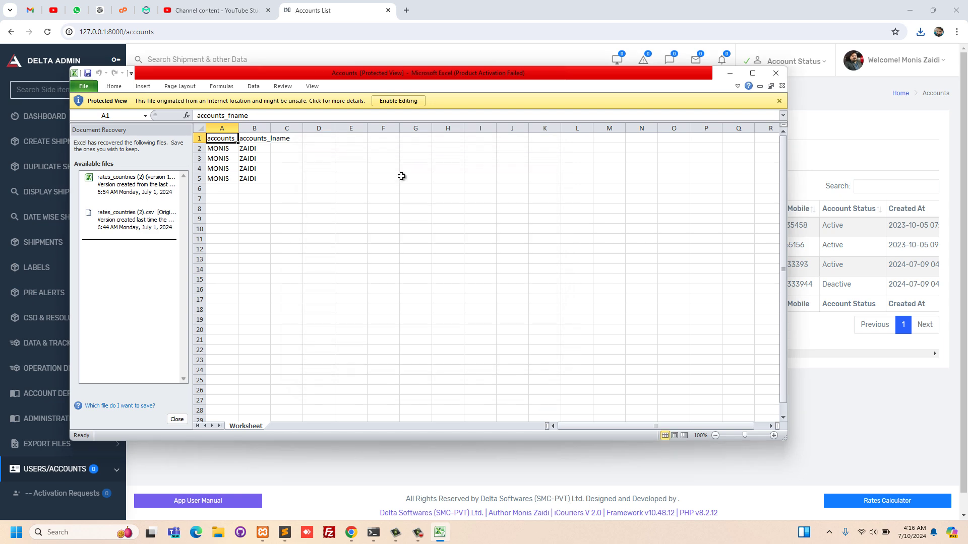
pyautogui.click(398, 101)
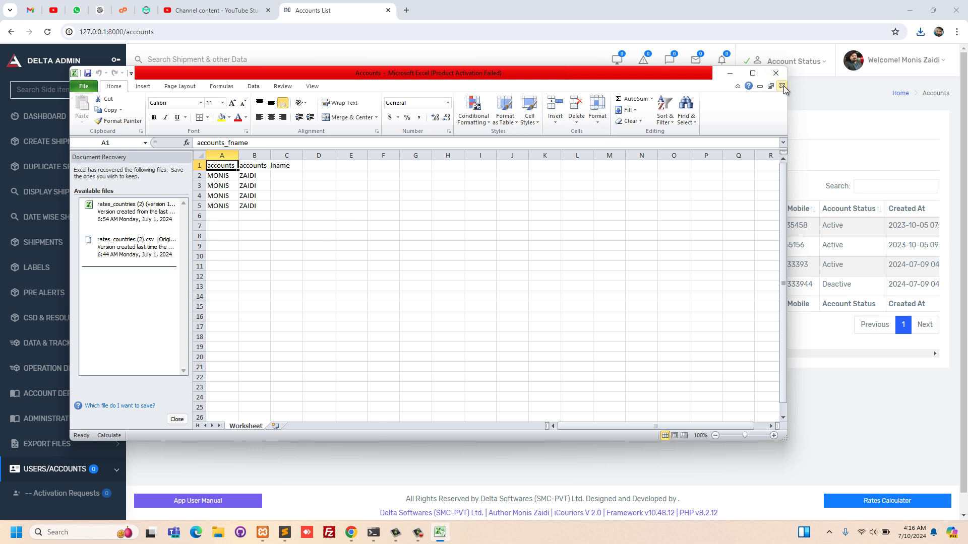
pyautogui.click(776, 73)
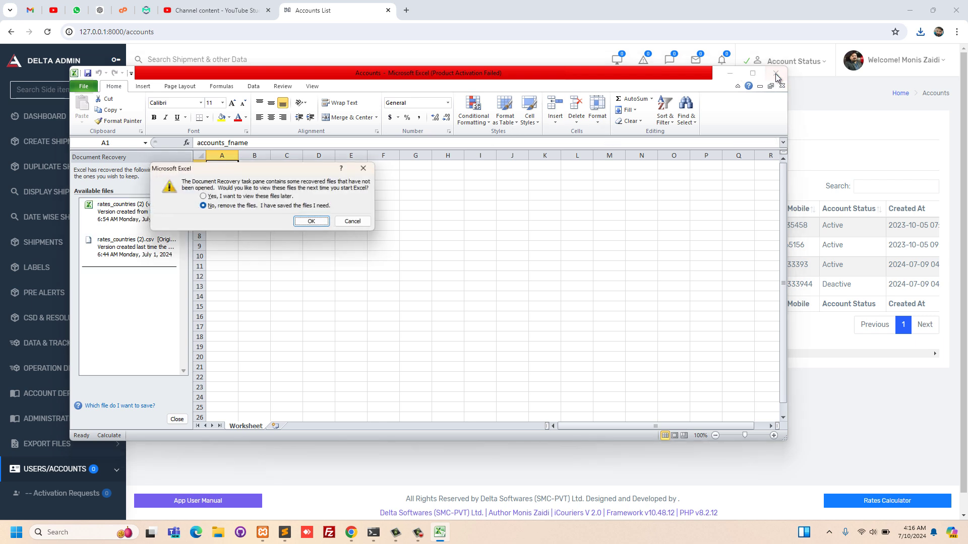
pyautogui.click(313, 223)
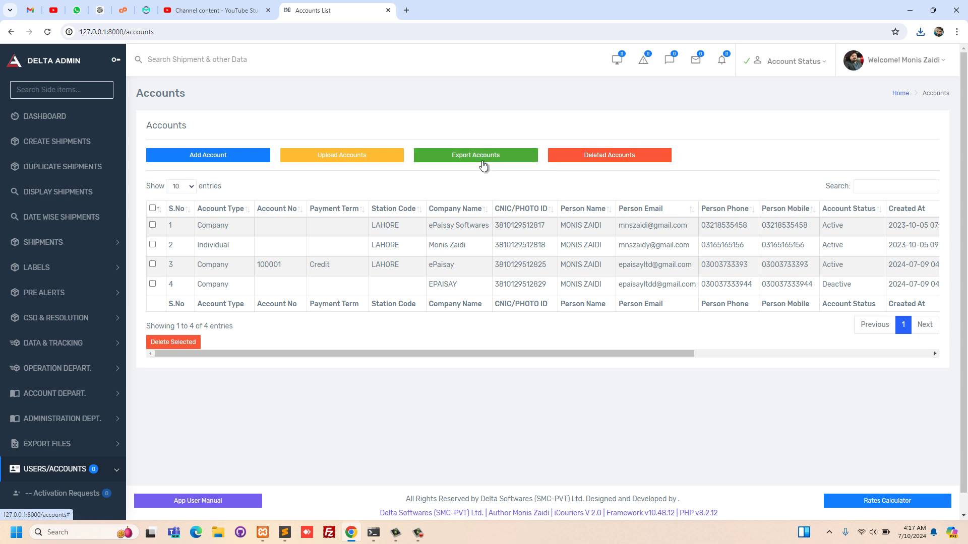
# - Browse the USERS/ACCOUNTS pages and click into the Account Email Address field
pyautogui.scroll(-6, 90, 291)
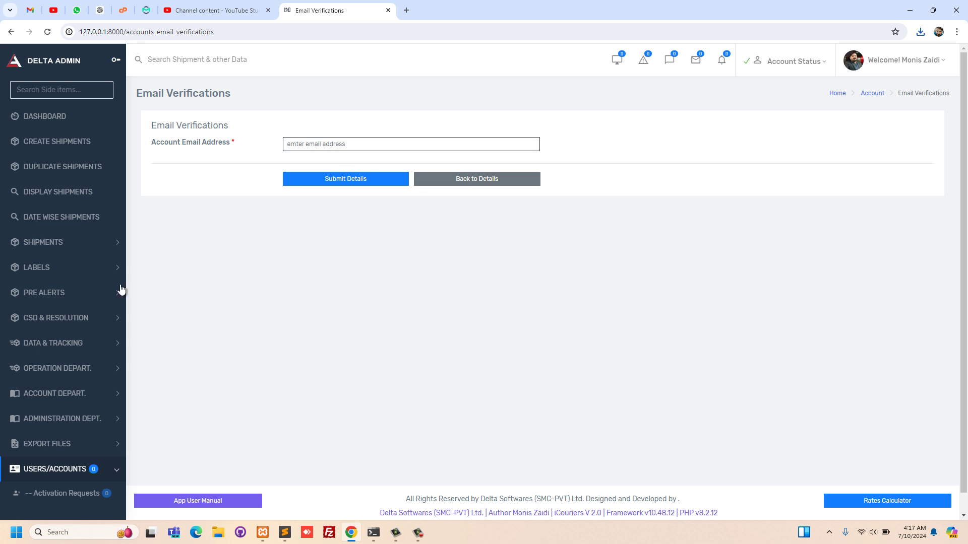
pyautogui.scroll(-5, 83, 307)
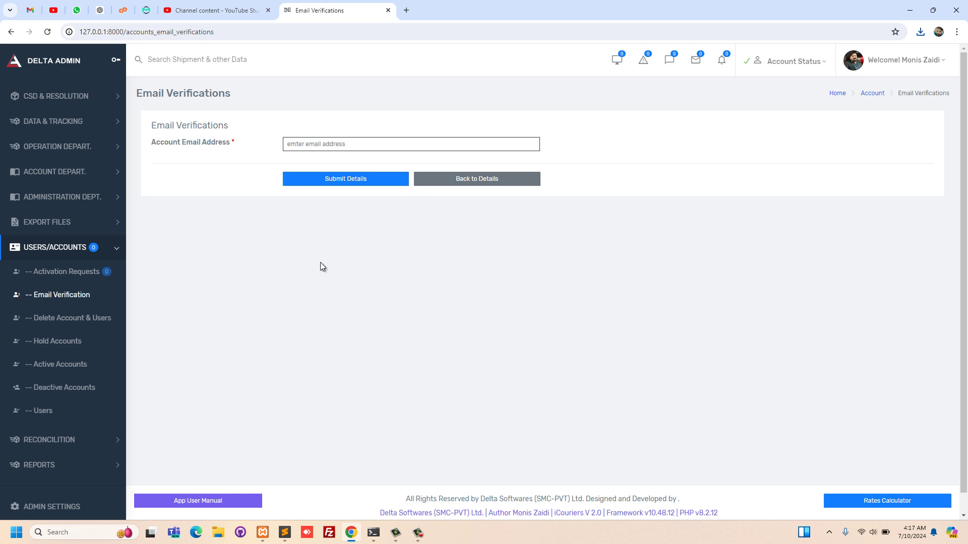
pyautogui.scroll(-1, 335, 240)
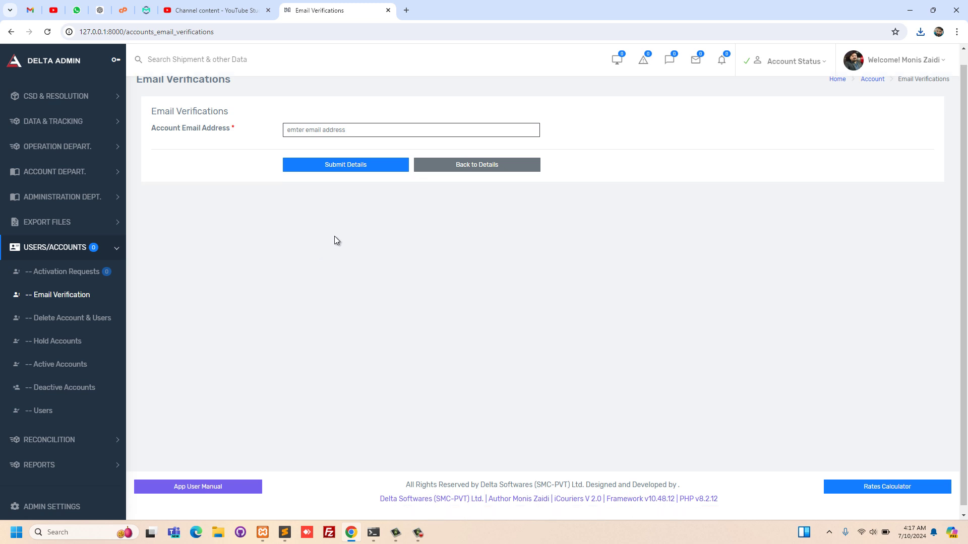
pyautogui.scroll(1, 337, 240)
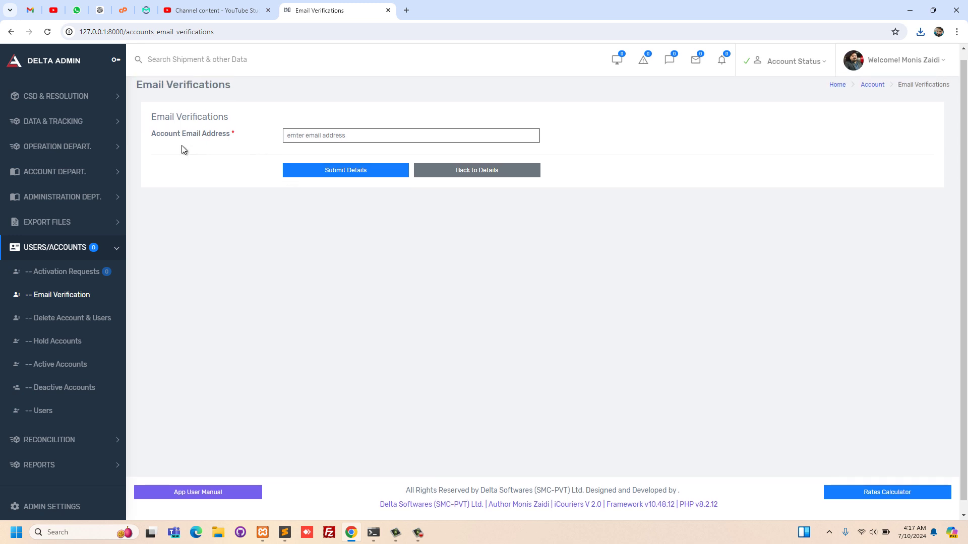
pyautogui.click(305, 134)
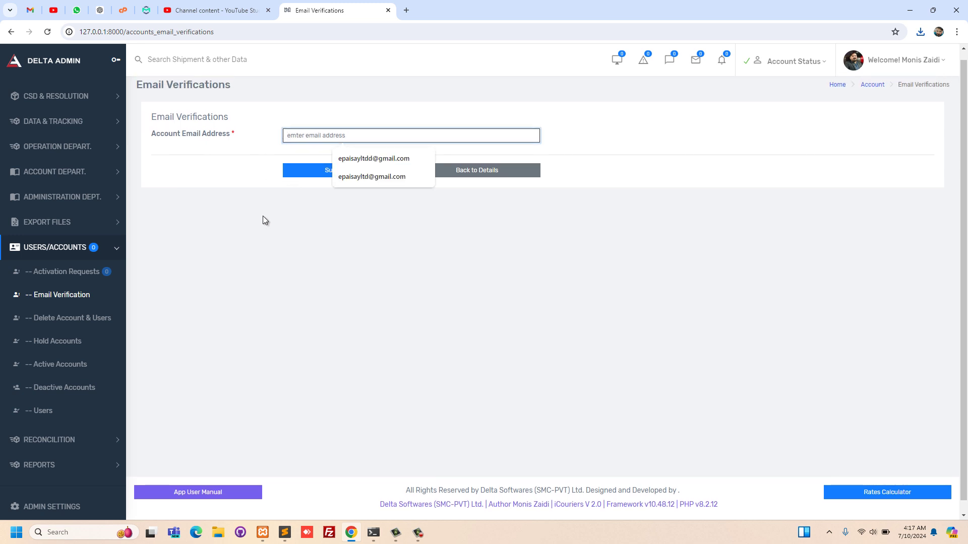
pyautogui.scroll(-1, 149, 302)
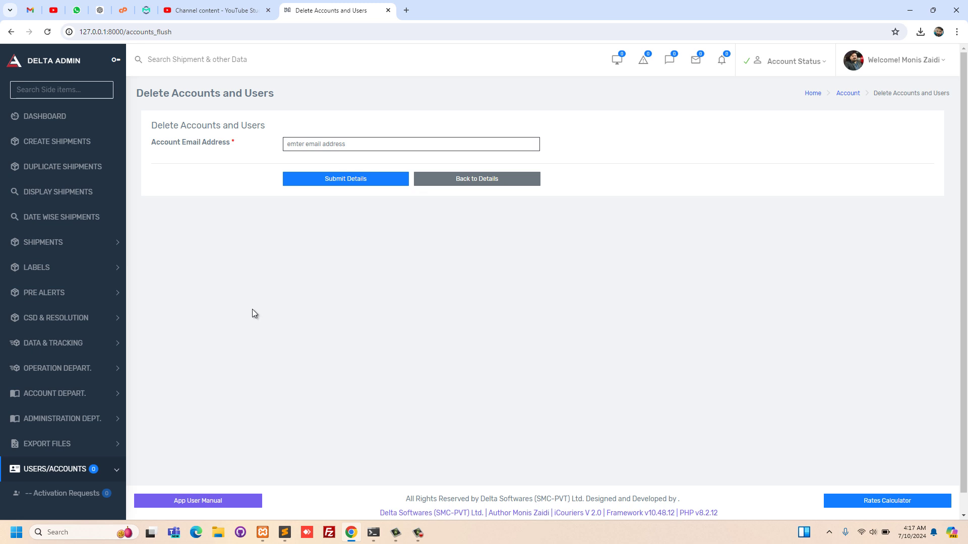
# - Open Hold Accounts from the USERS/ACCOUNTS menu and check that no accounts are held
pyautogui.click(318, 147)
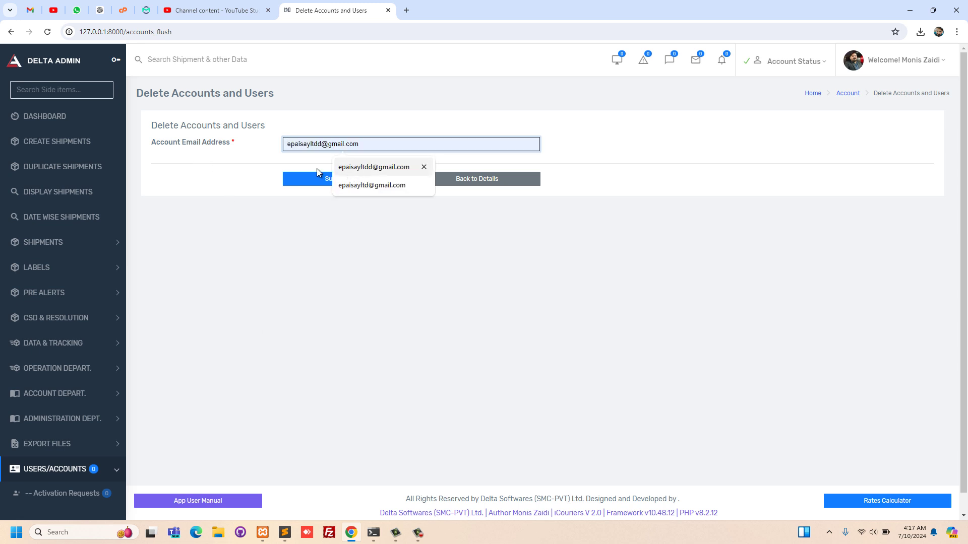
pyautogui.scroll(-6, 79, 242)
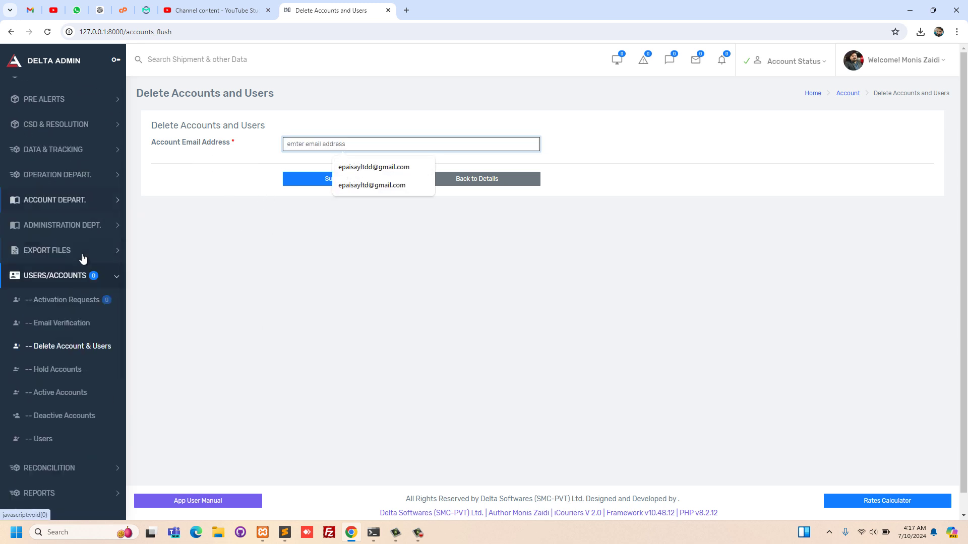
pyautogui.click(65, 277)
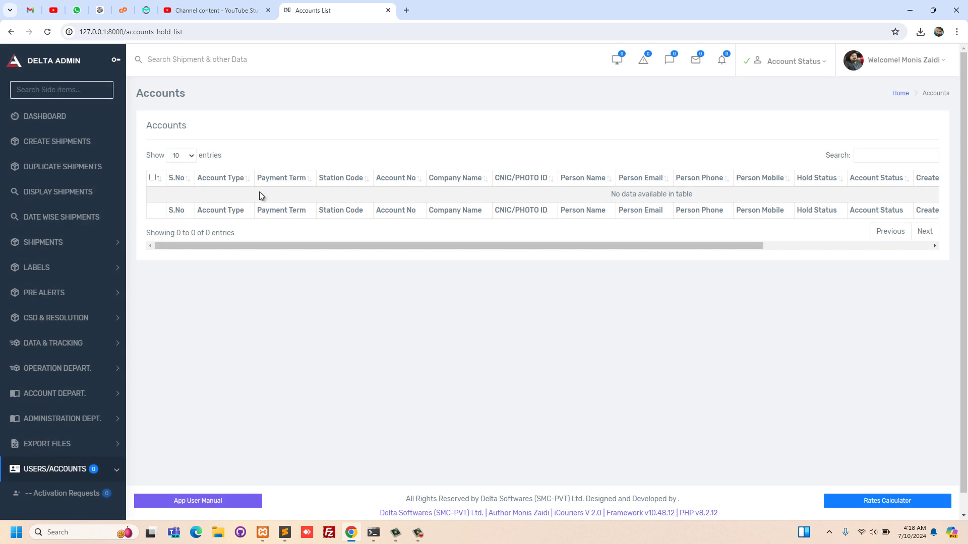
pyautogui.hscroll(5, 320, 239)
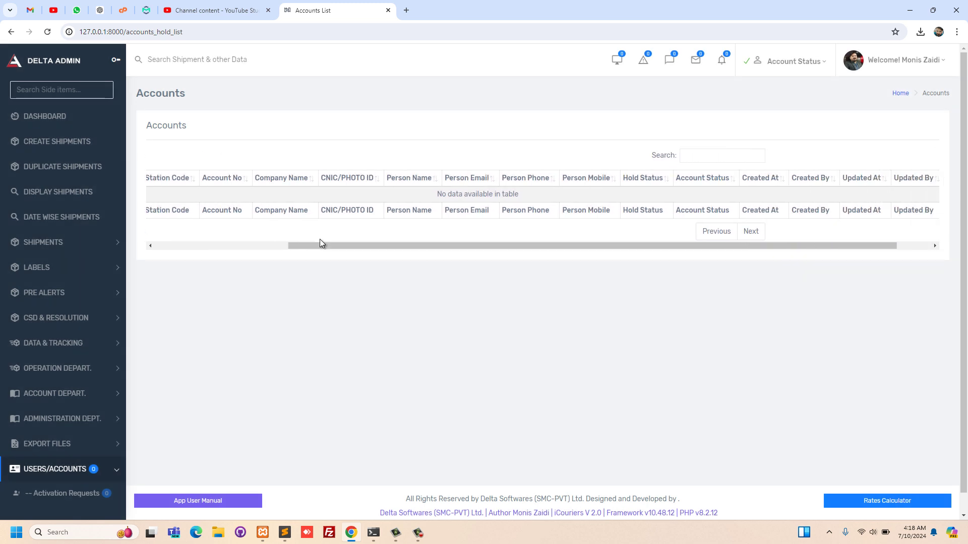
pyautogui.hscroll(-5, 320, 239)
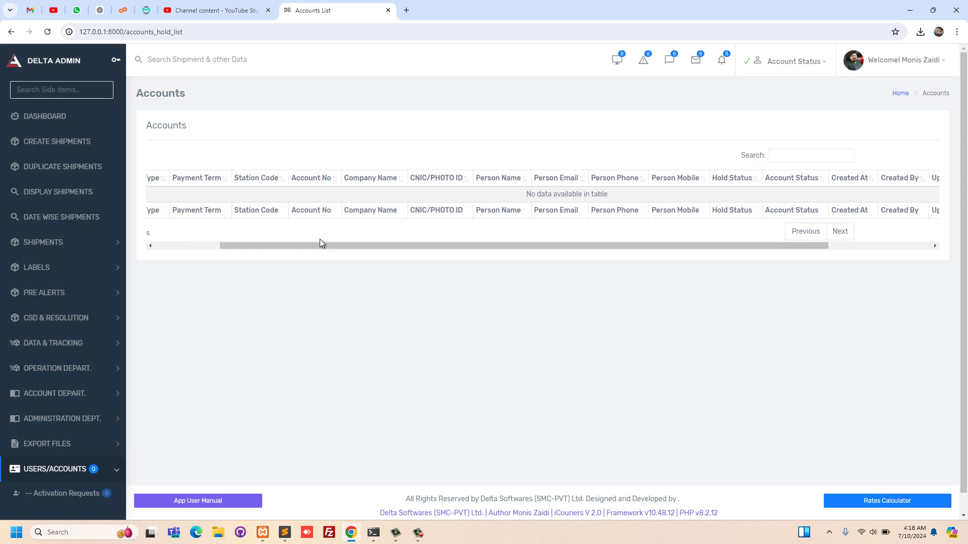
pyautogui.scroll(-5, 80, 395)
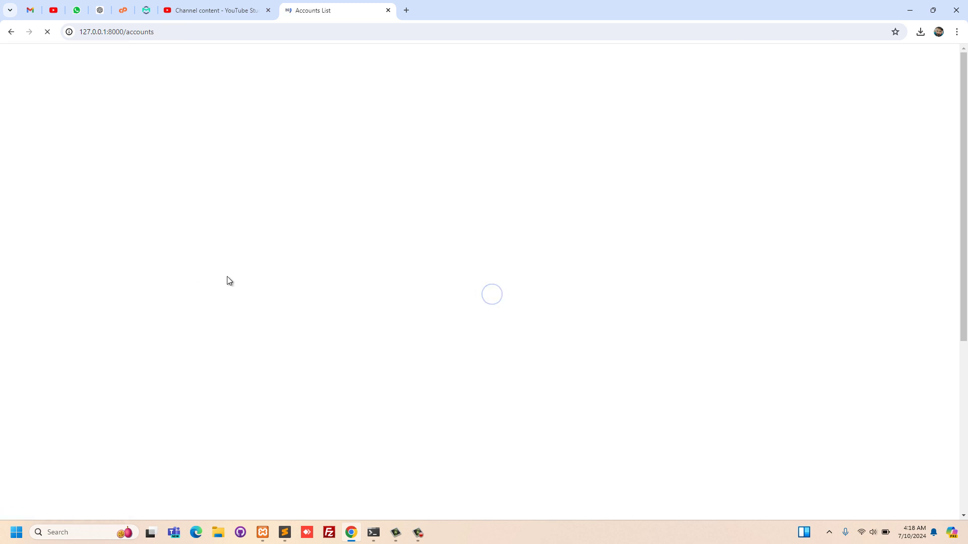
# - Open Deleted Accounts and see the notice 'The Deleted Folder is Empty Now.' with four accounts left
pyautogui.hscroll(6, 546, 268)
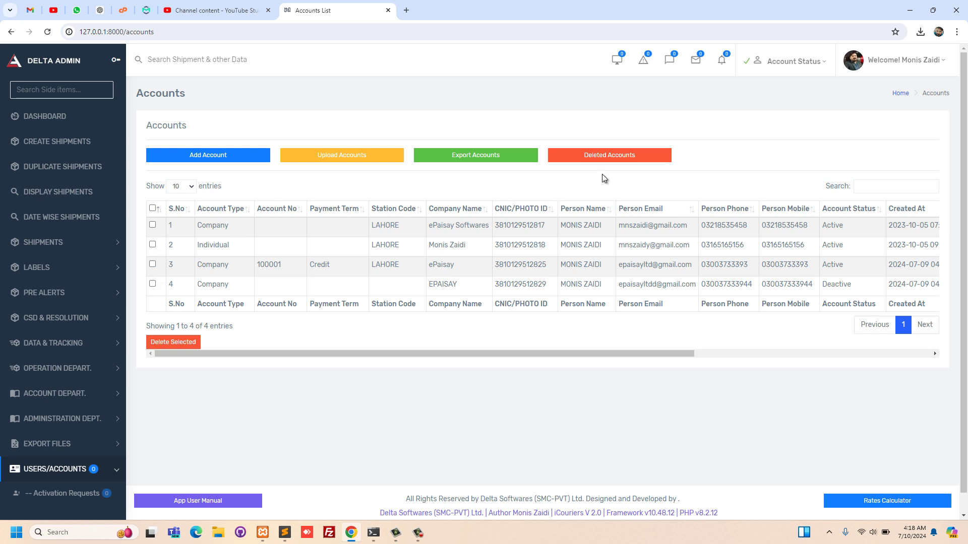
pyautogui.click(613, 160)
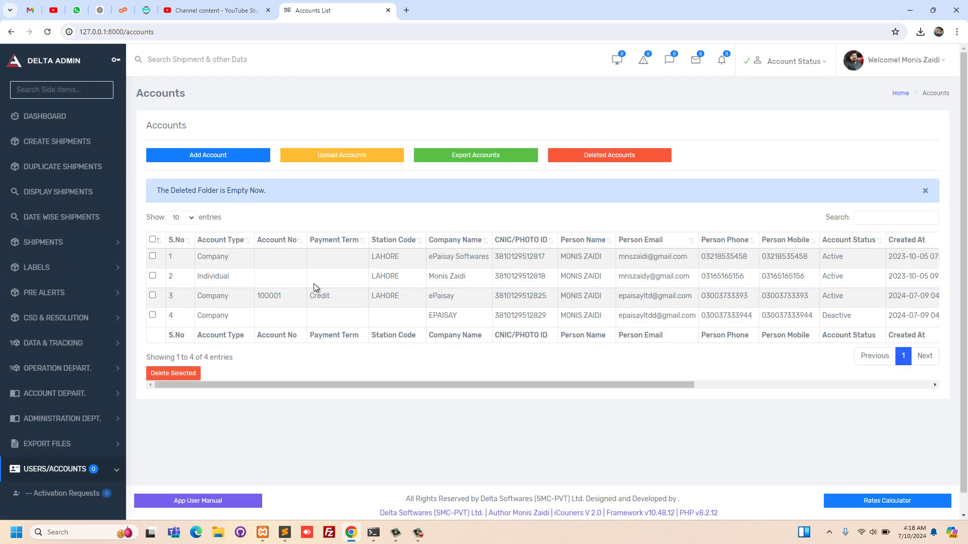
pyautogui.scroll(-1, 271, 303)
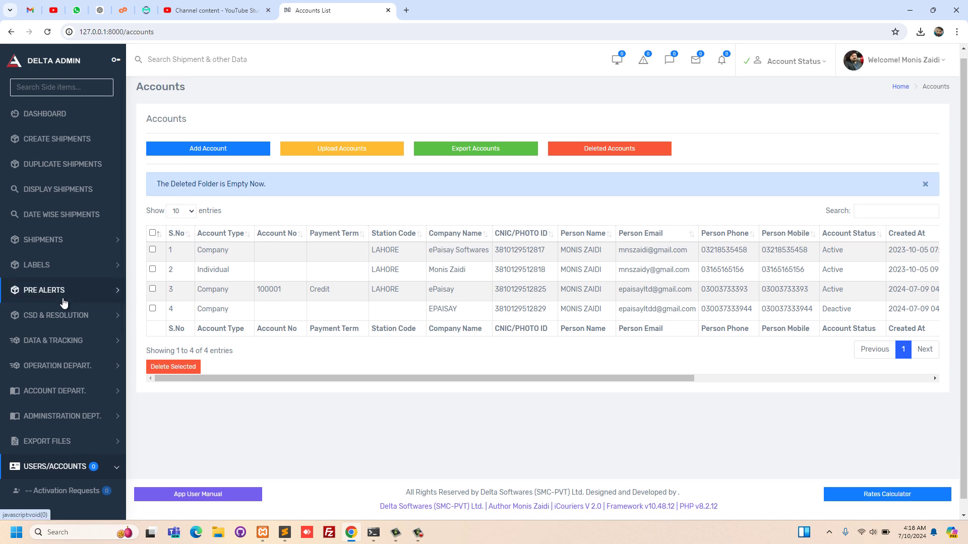
# - Scroll across the Deactive Accounts table, which lists one deactivated company account
pyautogui.scroll(-5, 60, 302)
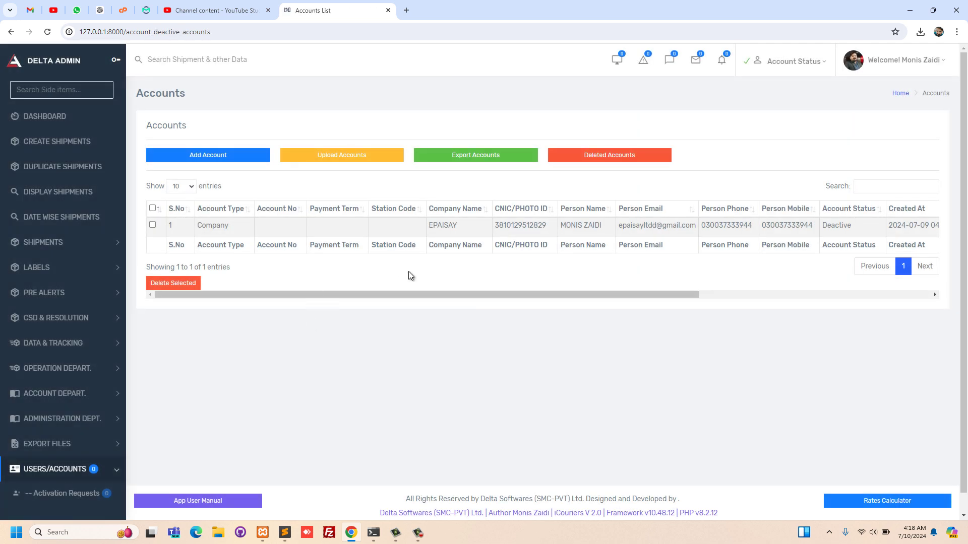
pyautogui.hscroll(3, 411, 275)
pyautogui.hscroll(5, 409, 272)
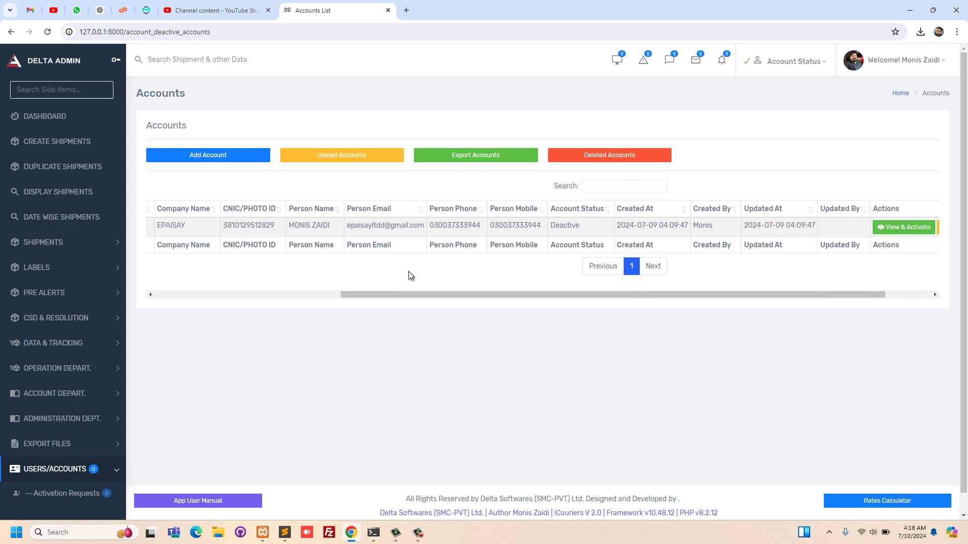
pyautogui.hscroll(-5, 409, 272)
pyautogui.hscroll(-3, 409, 271)
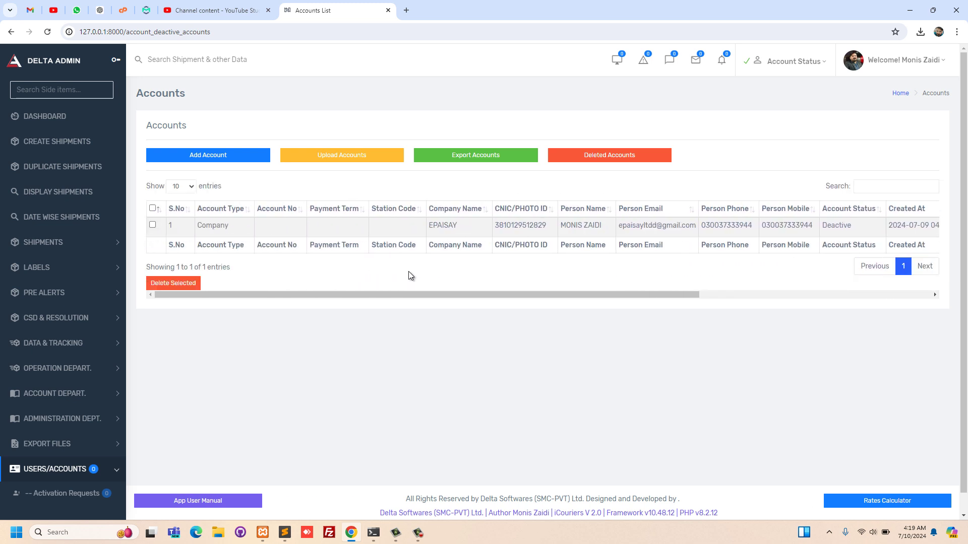
pyautogui.scroll(-1, 408, 265)
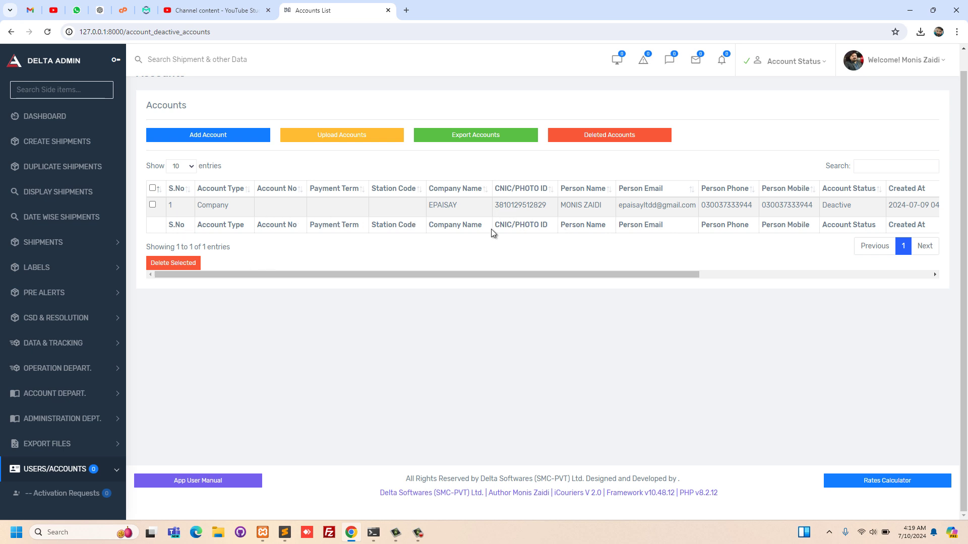
pyautogui.hscroll(6, 767, 237)
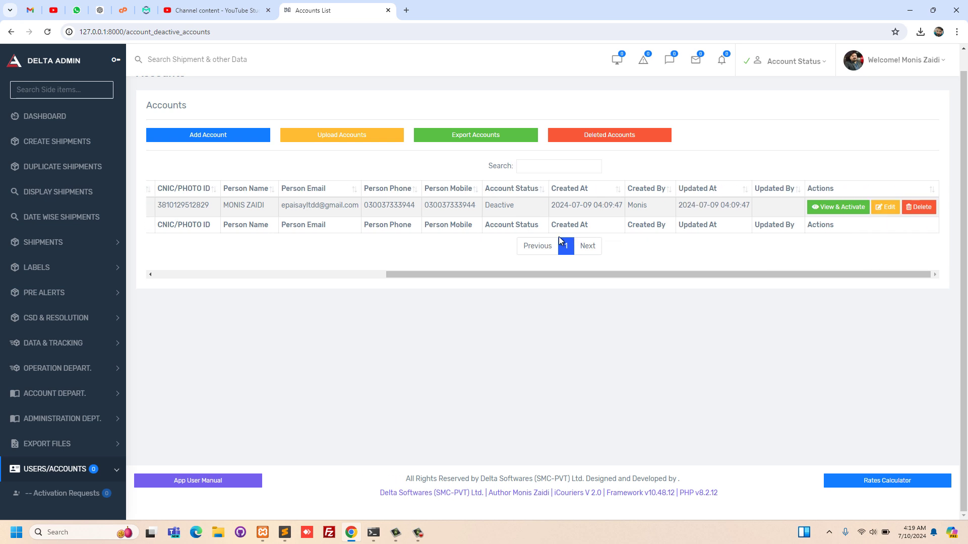
pyautogui.hscroll(-6, 555, 239)
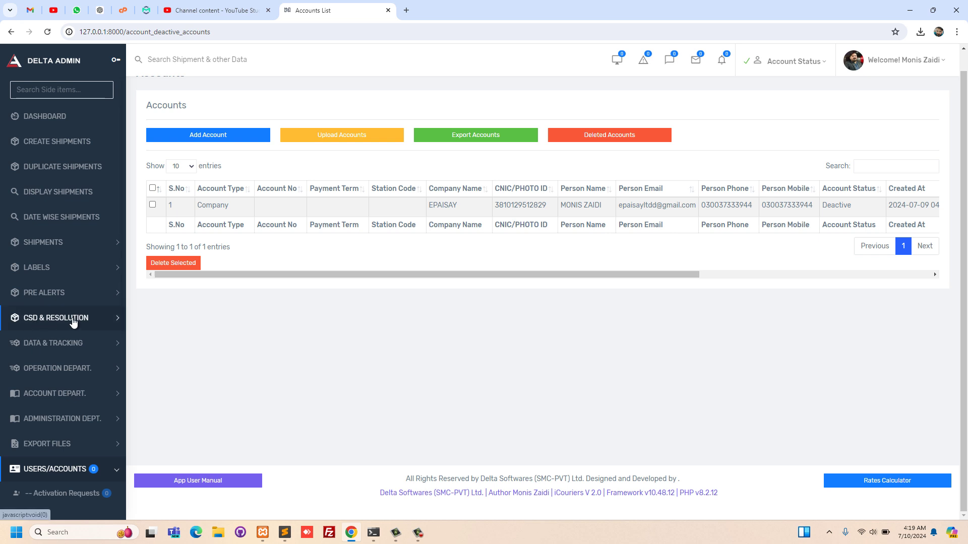
pyautogui.scroll(-5, 76, 318)
pyautogui.scroll(-1, 71, 313)
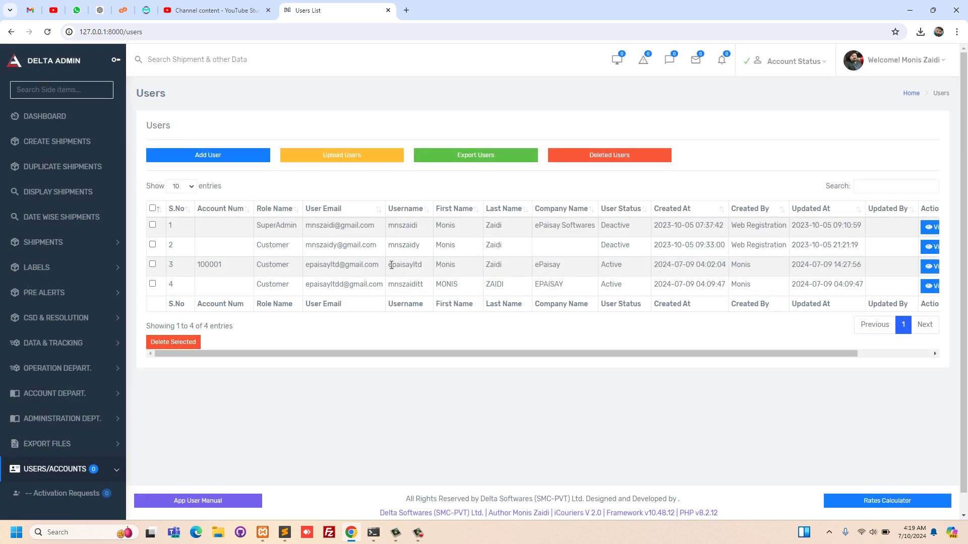
# - Attempt Add User and get the warning 'You Must Need an Account Number Before Adding user.'
pyautogui.scroll(-1, 391, 265)
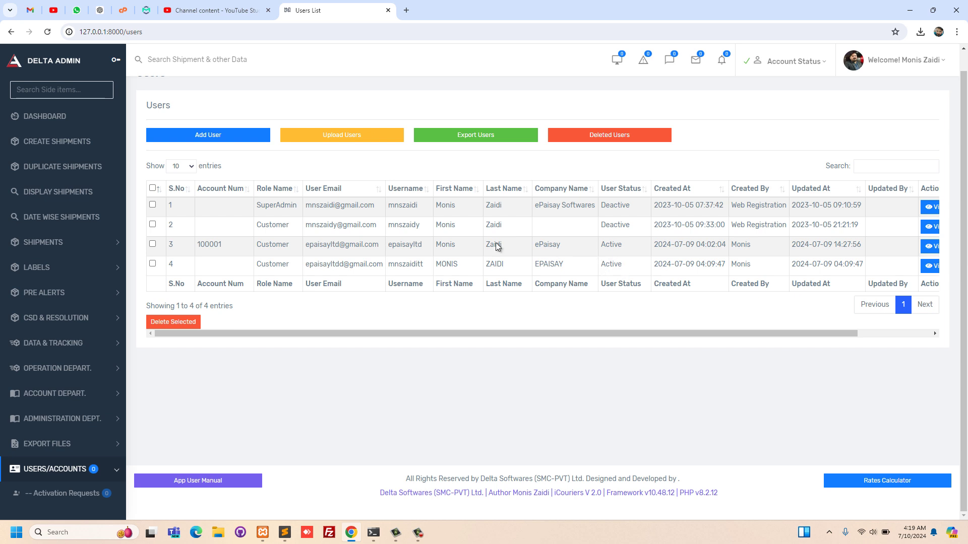
pyautogui.click(225, 138)
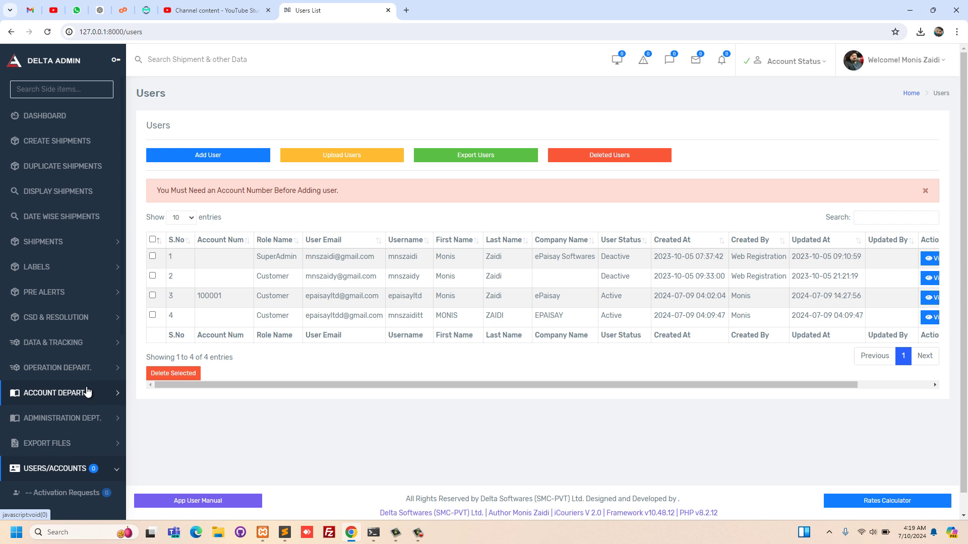
pyautogui.scroll(-4, 87, 393)
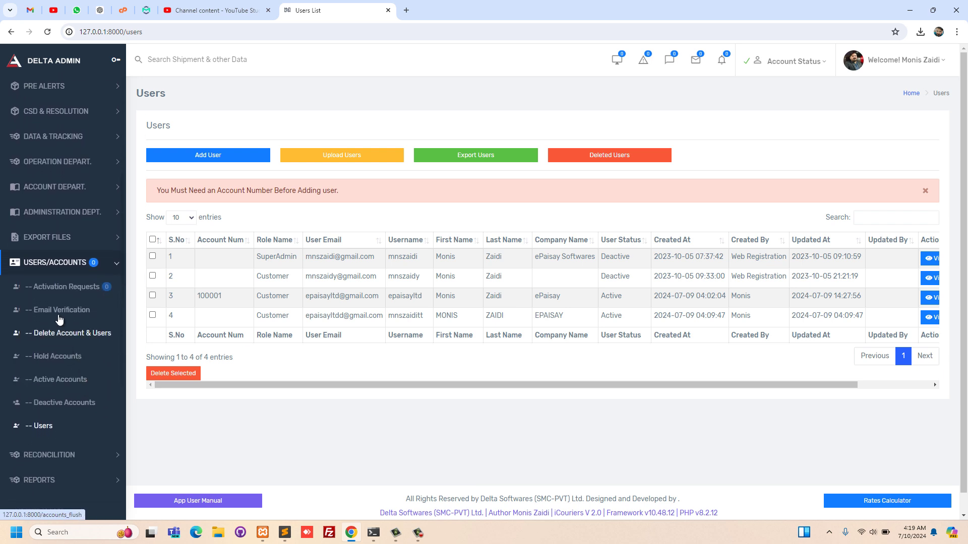
# - Open the Active Accounts list and check the signed-in user's profile summary
pyautogui.click(63, 385)
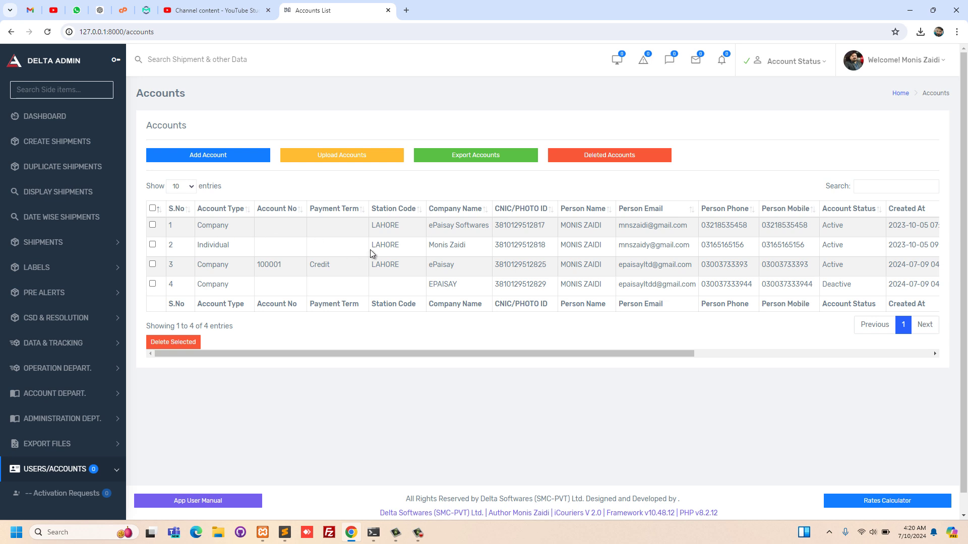
pyautogui.click(888, 67)
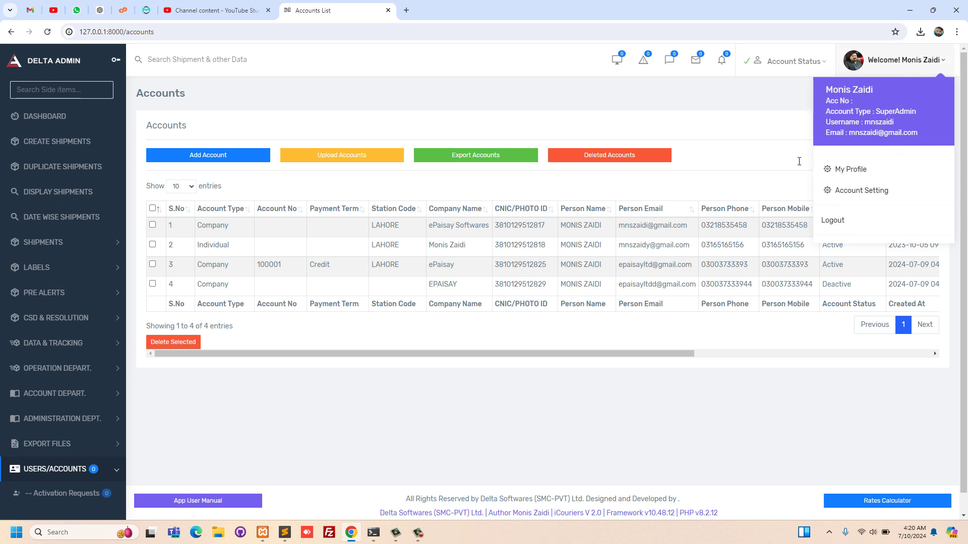
pyautogui.doubleClick(629, 226)
# - View the ePaisay Softwares account details and open its Edit Account page
pyautogui.hscroll(1, 629, 226)
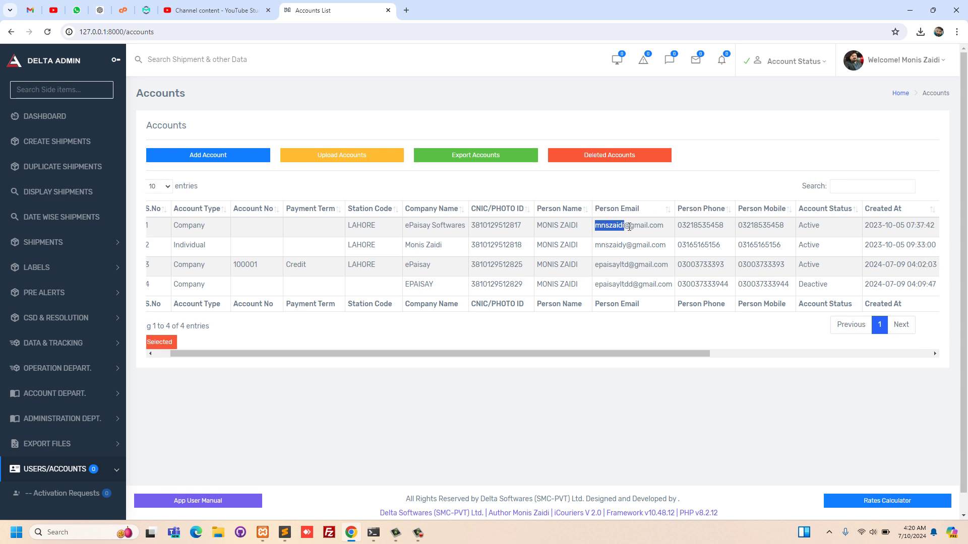
pyautogui.hscroll(3, 629, 227)
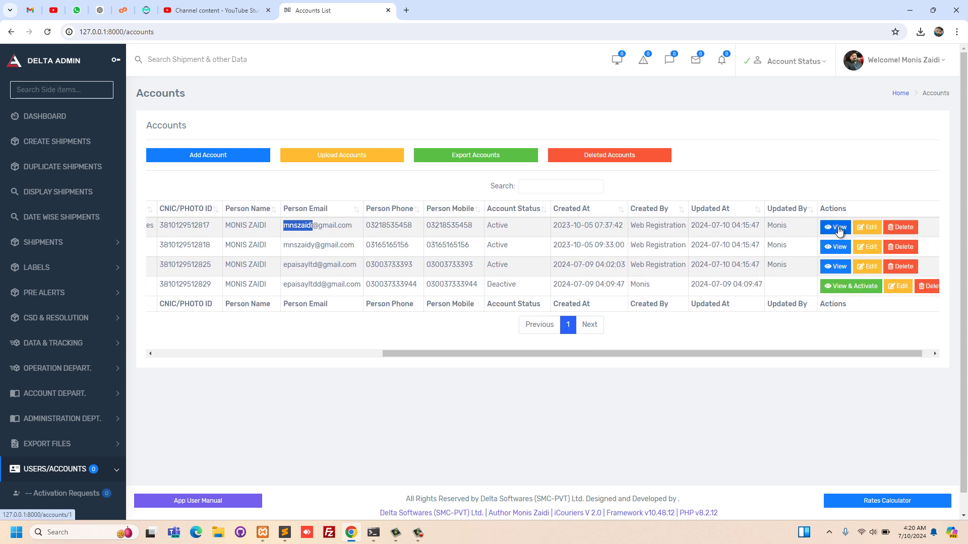
pyautogui.click(836, 228)
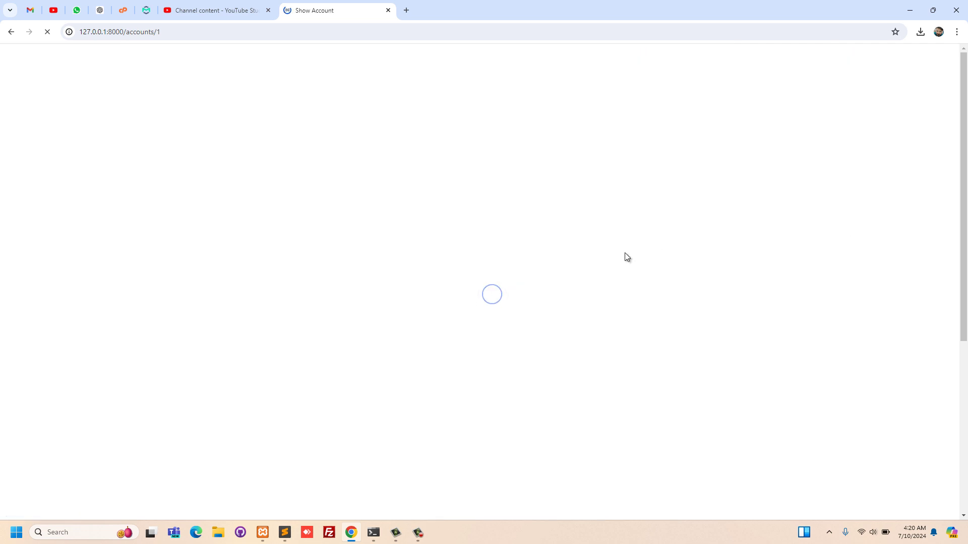
pyautogui.scroll(-6, 625, 253)
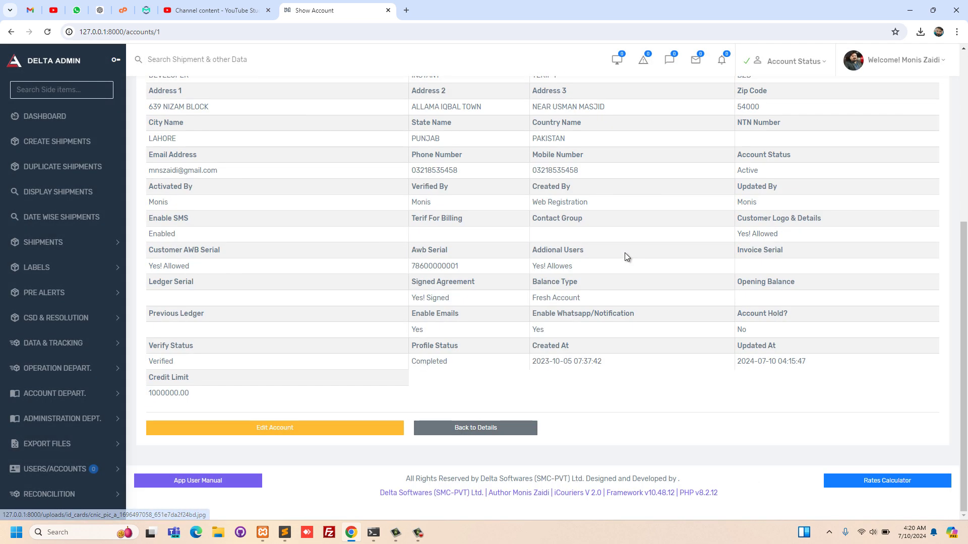
pyautogui.click(318, 429)
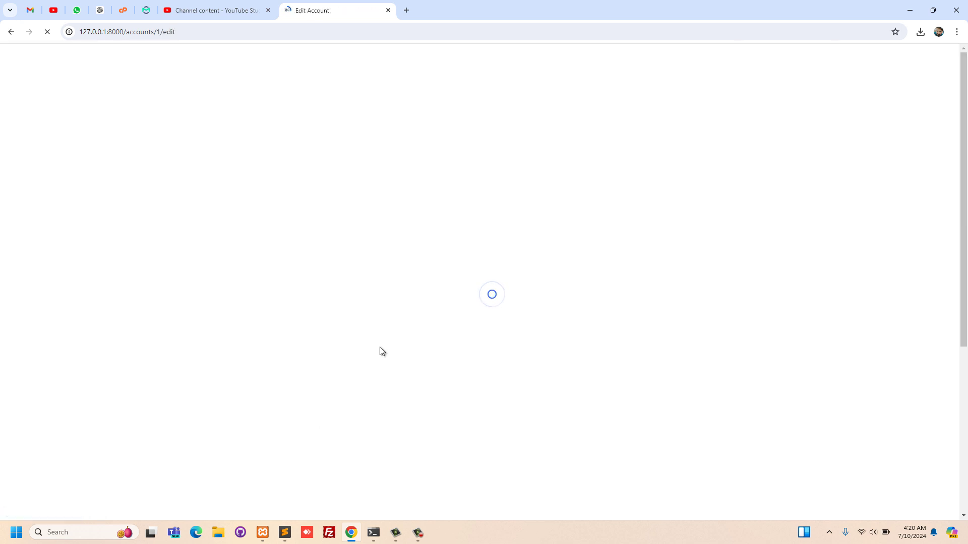
# - Keep station code LAHORE, set the payment term to Credit, and select the generated account number
pyautogui.scroll(-1, 383, 348)
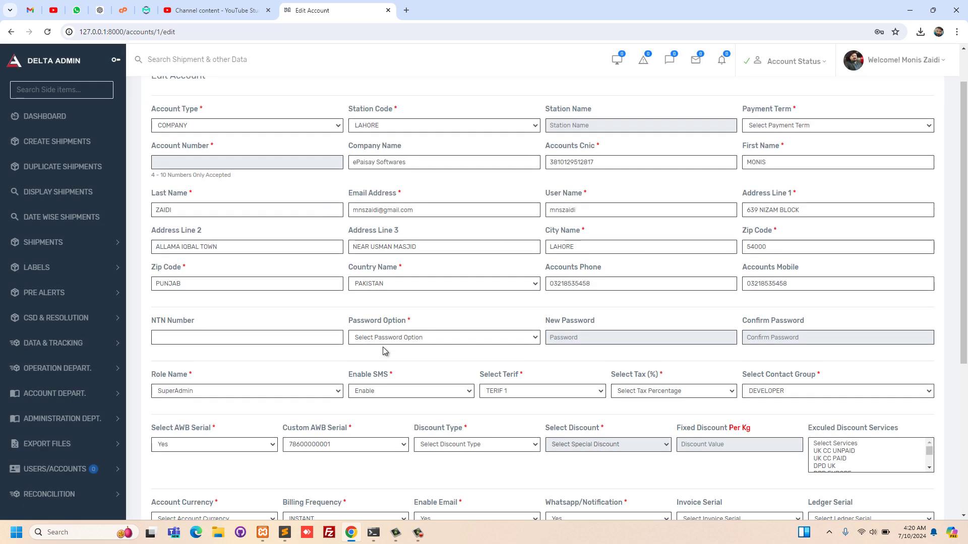
pyautogui.click(412, 126)
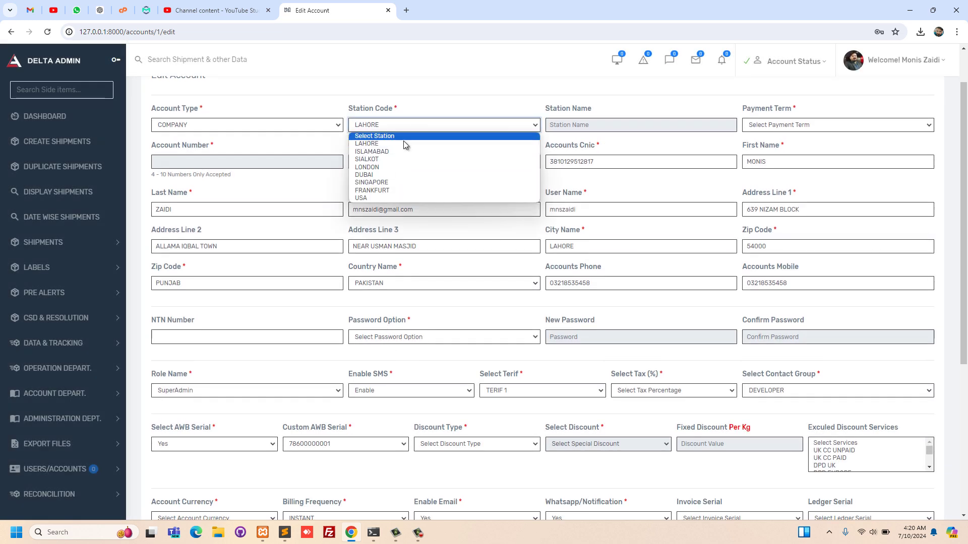
pyautogui.click(402, 152)
pyautogui.click(413, 124)
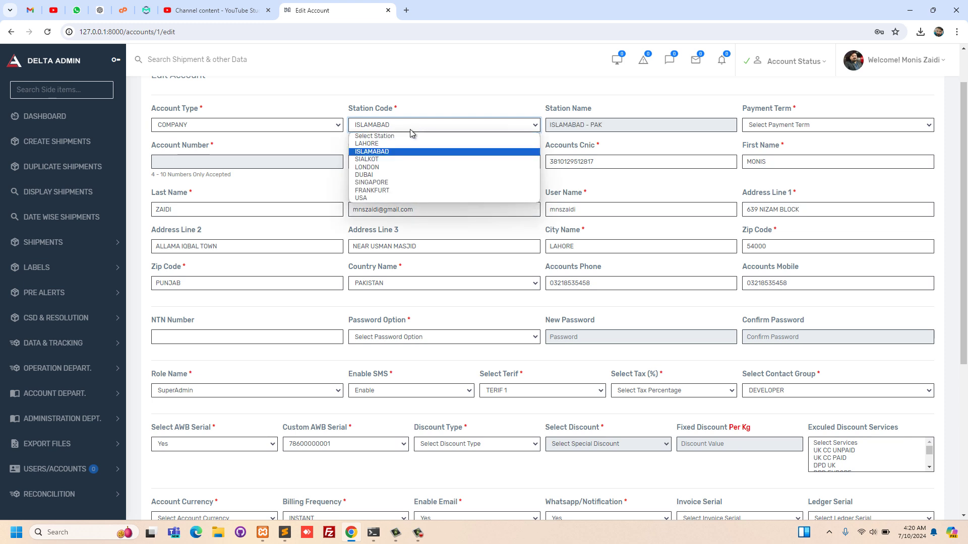
pyautogui.click(407, 144)
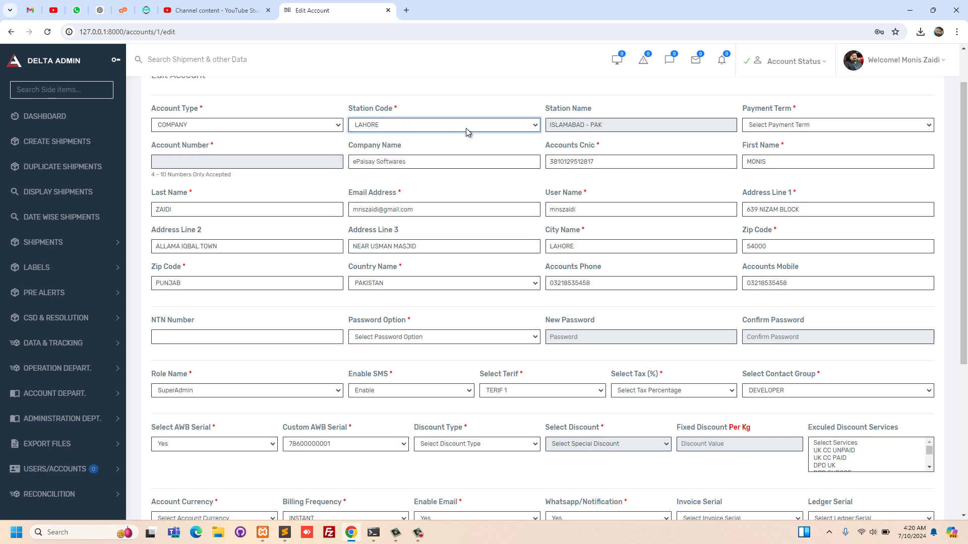
pyautogui.click(800, 126)
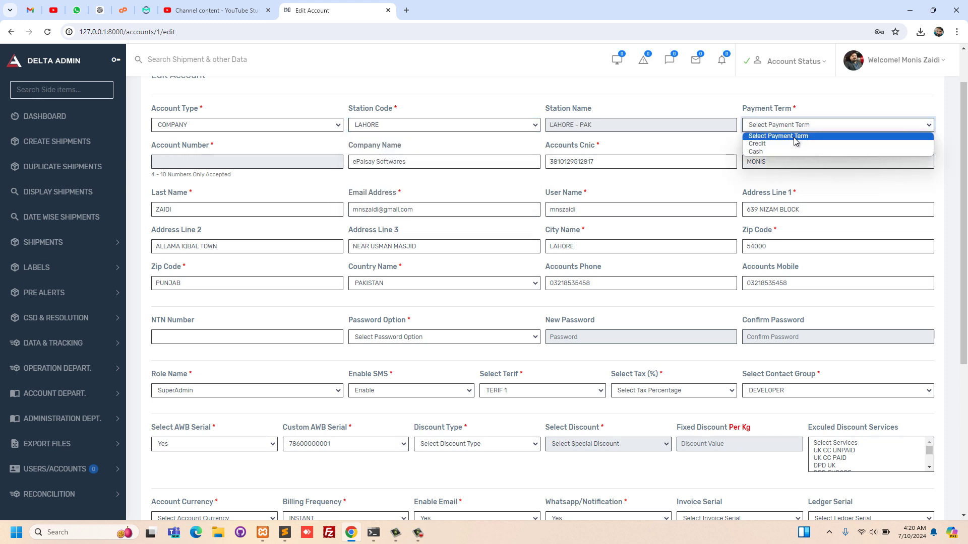
pyautogui.click(796, 149)
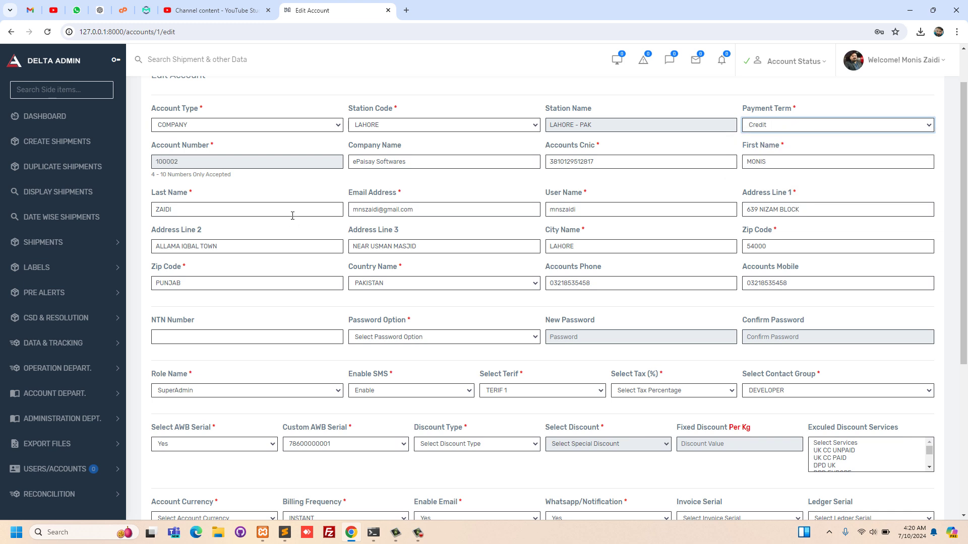
pyautogui.scroll(-1, 282, 194)
pyautogui.moveTo(199, 141); pyautogui.dragTo(141, 124)
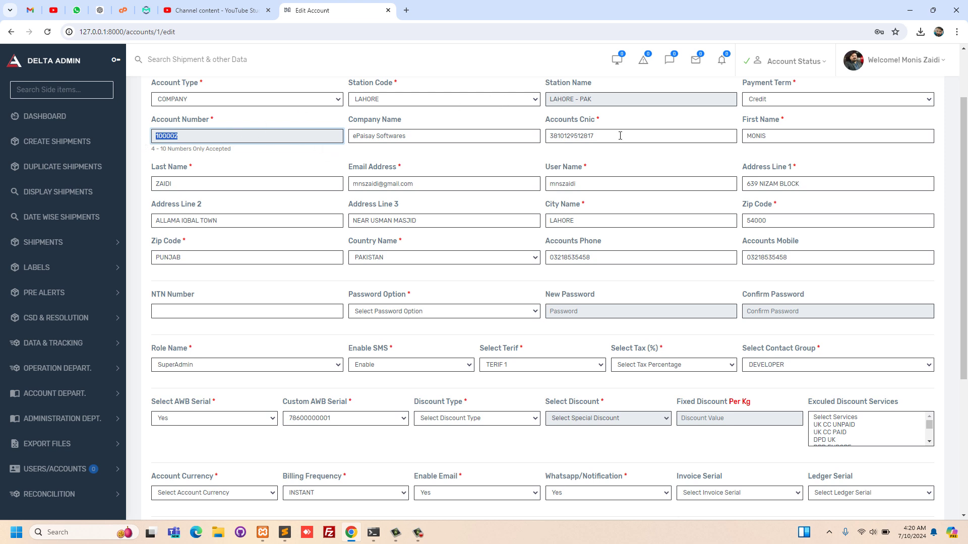
# - Leave the password unchanged and keep the SuperAdmin role
pyautogui.scroll(-1, 452, 218)
pyautogui.click(422, 248)
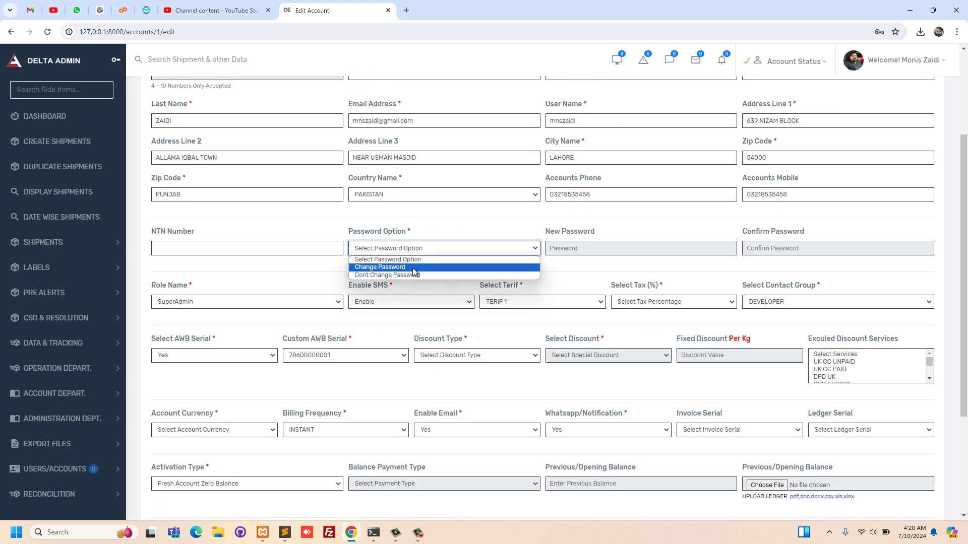
pyautogui.click(413, 274)
pyautogui.scroll(-2, 412, 275)
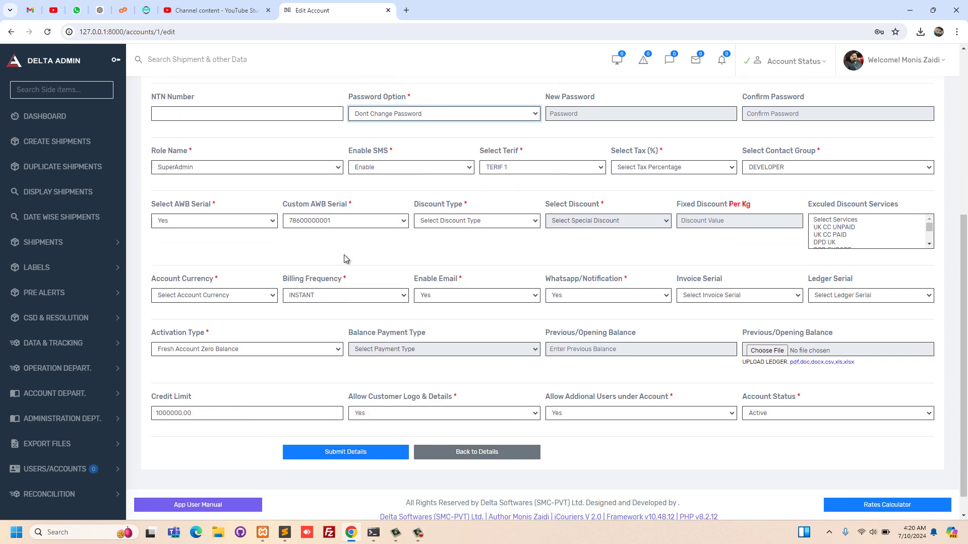
pyautogui.click(225, 168)
pyautogui.click(226, 168)
pyautogui.click(225, 167)
pyautogui.click(226, 168)
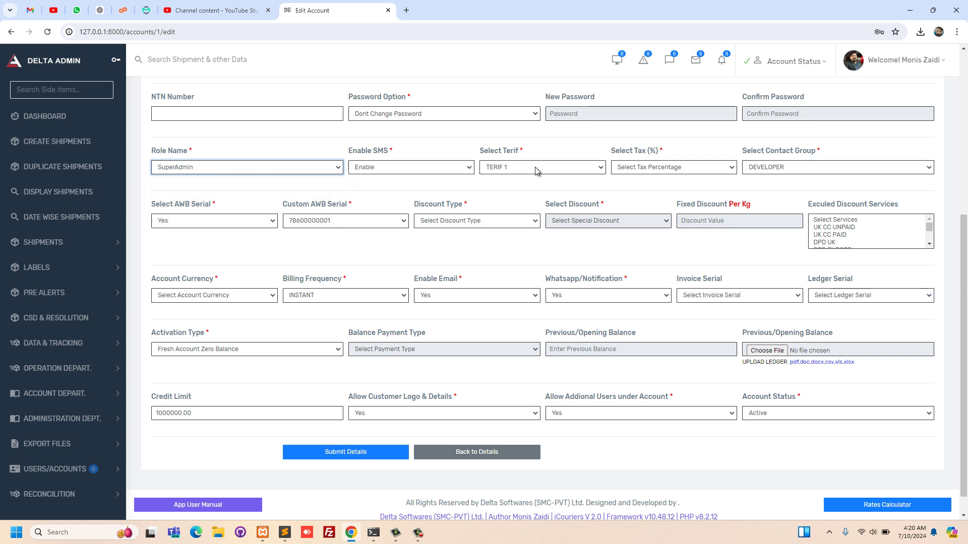
# - Set ZERO PERCENT TAX, Percentage discount type, and a ZERO PERCENT discount
pyautogui.click(650, 167)
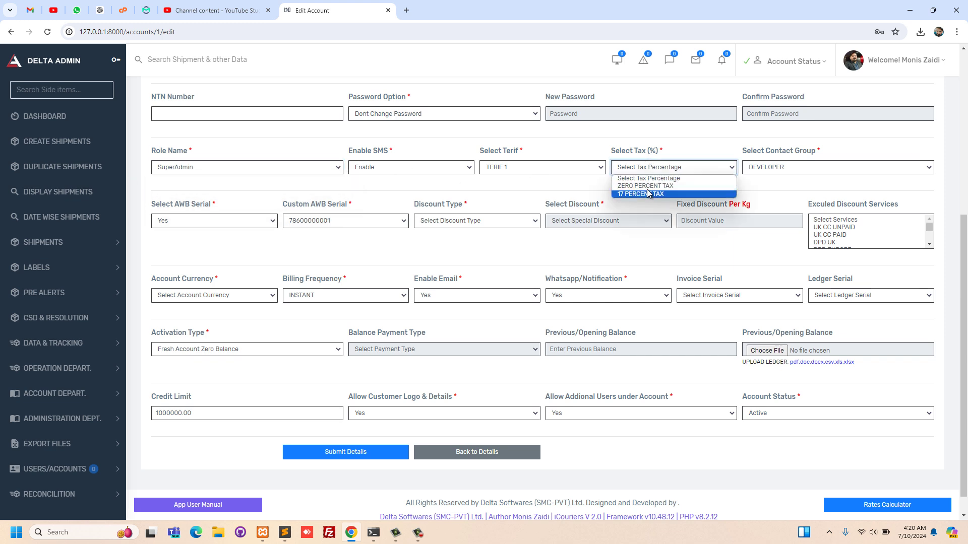
pyautogui.click(645, 186)
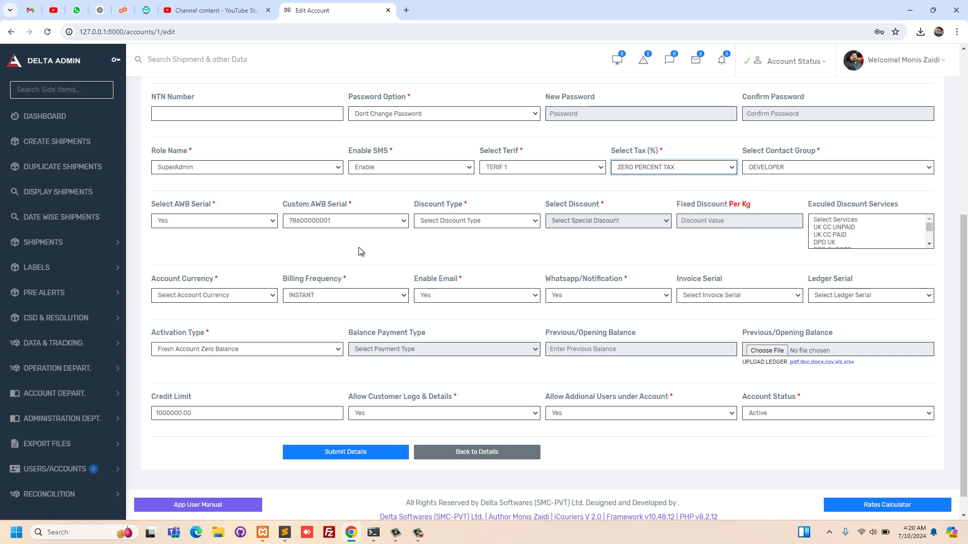
pyautogui.click(474, 227)
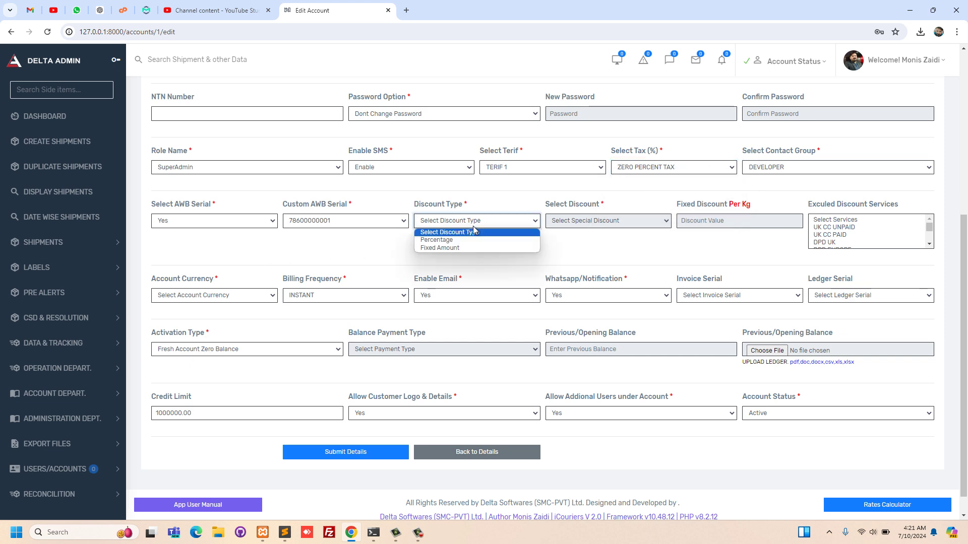
pyautogui.click(467, 244)
pyautogui.click(568, 220)
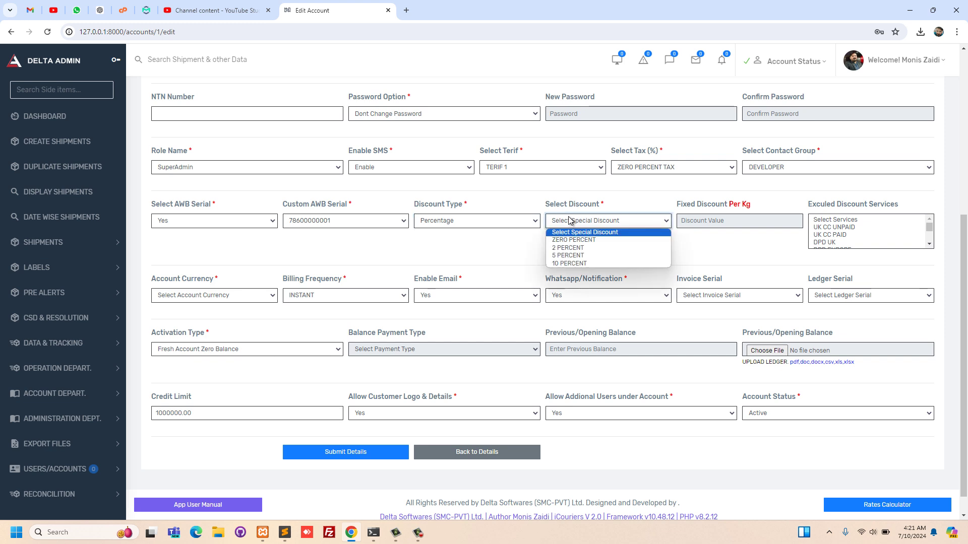
pyautogui.click(575, 243)
# - Set the account currency to PKR and submit the account changes
pyautogui.scroll(-1, 440, 298)
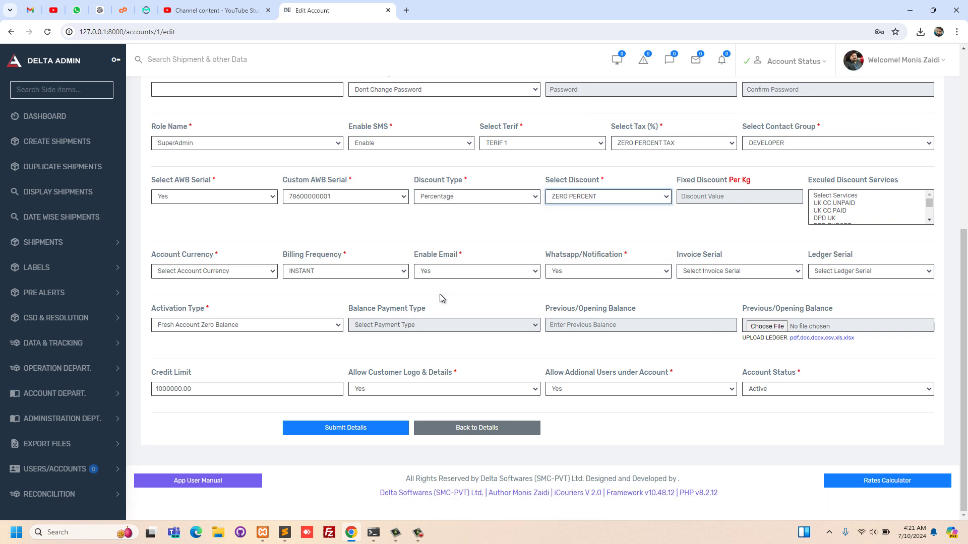
pyautogui.click(273, 275)
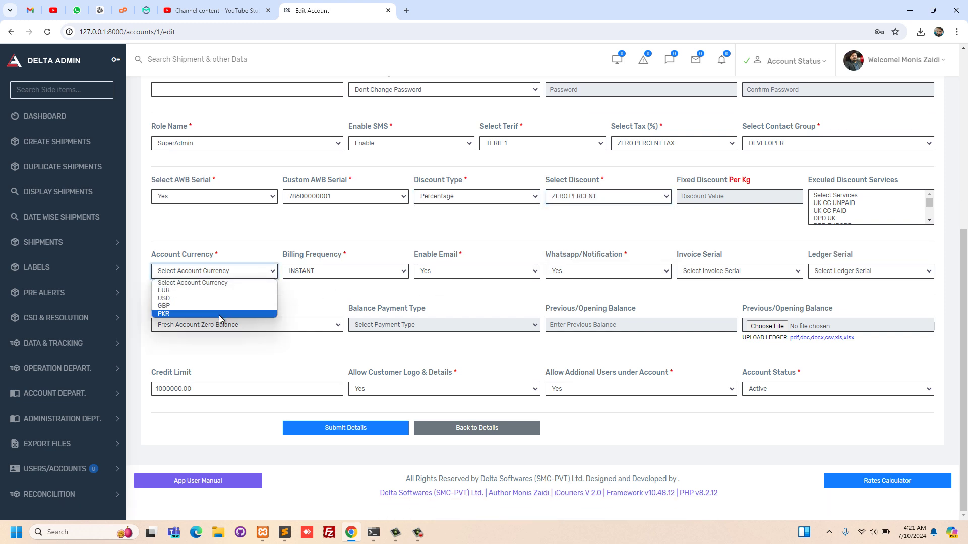
pyautogui.click(222, 314)
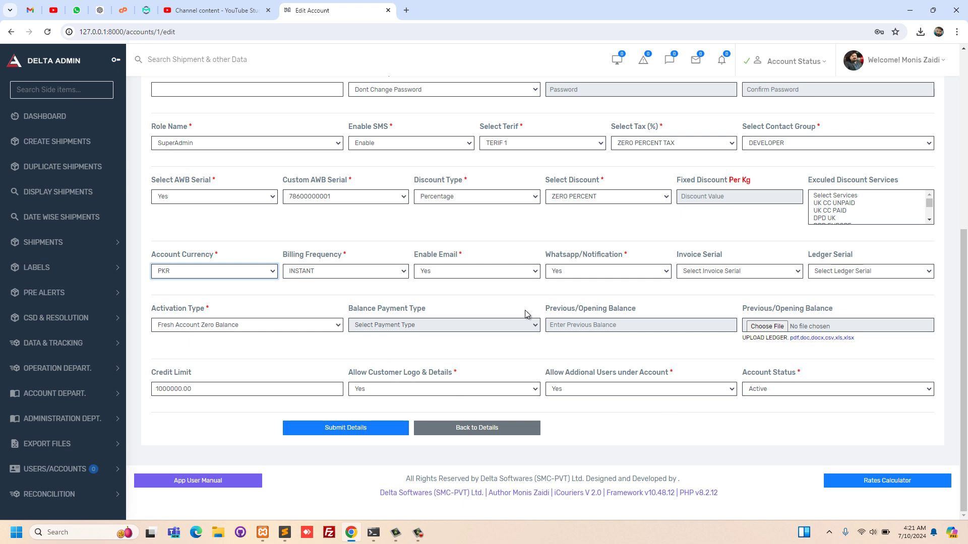
pyautogui.click(355, 427)
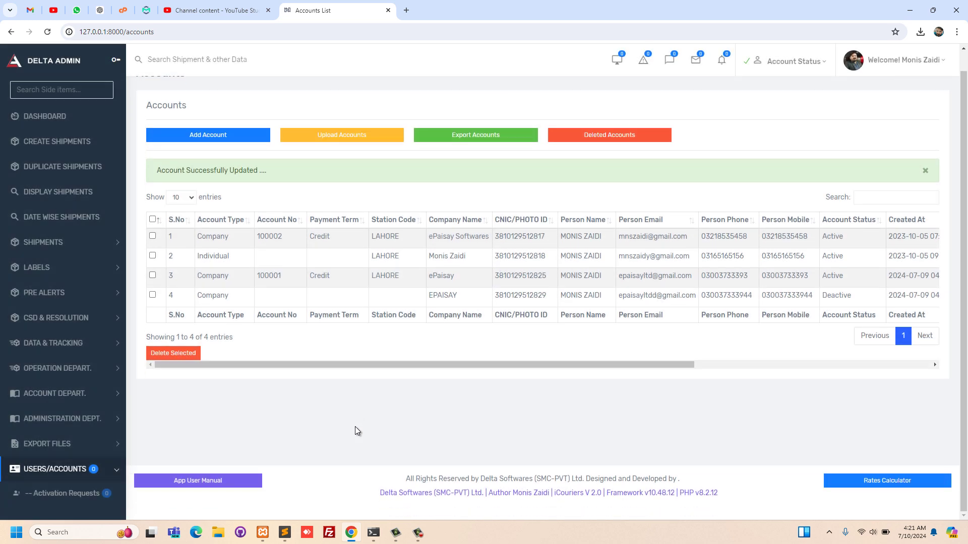
# - On the Users list, select the SuperAdmin user's account number, then start Add User
pyautogui.scroll(-5, 41, 381)
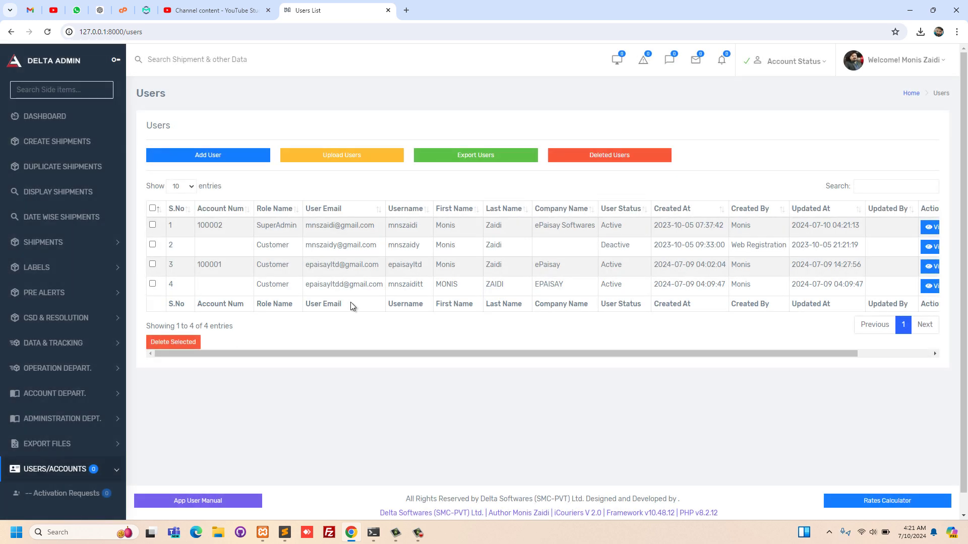
pyautogui.doubleClick(208, 225)
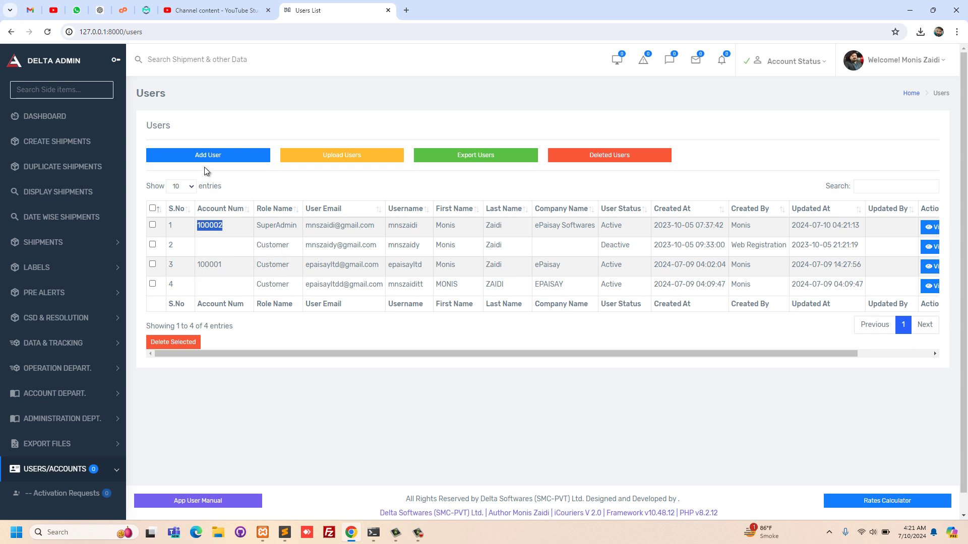
pyautogui.click(218, 157)
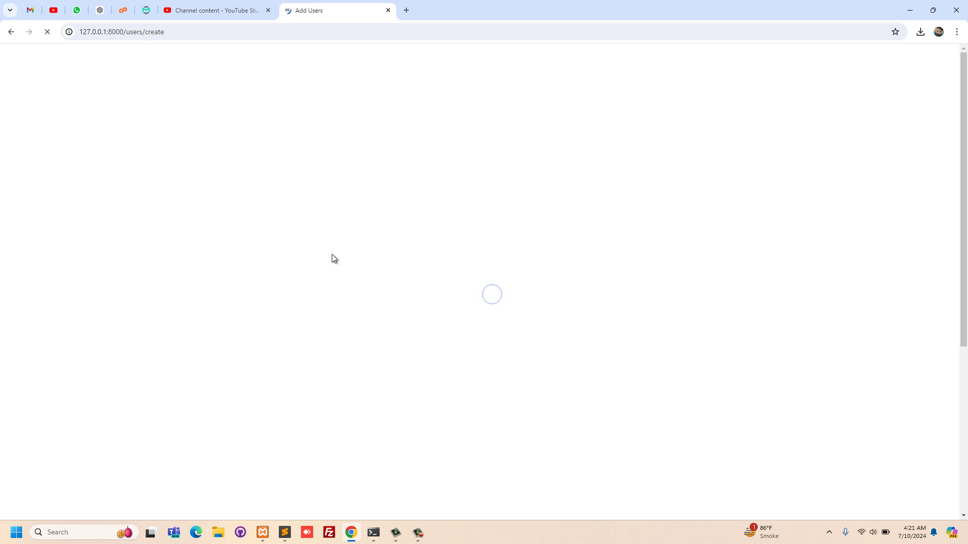
# - Attach the new user to the first account and enter an edited saved e-mail address
pyautogui.click(302, 161)
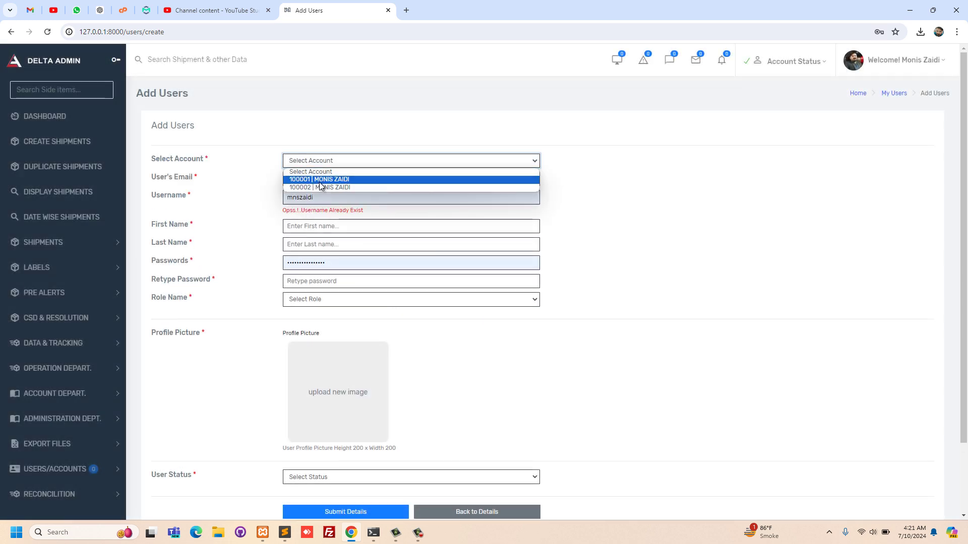
pyautogui.click(301, 180)
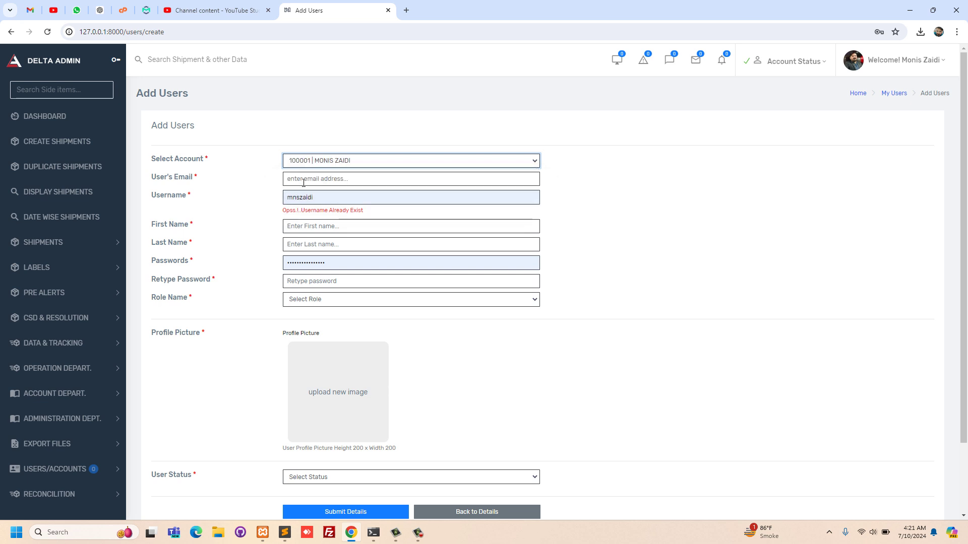
pyautogui.scroll(-1, 320, 291)
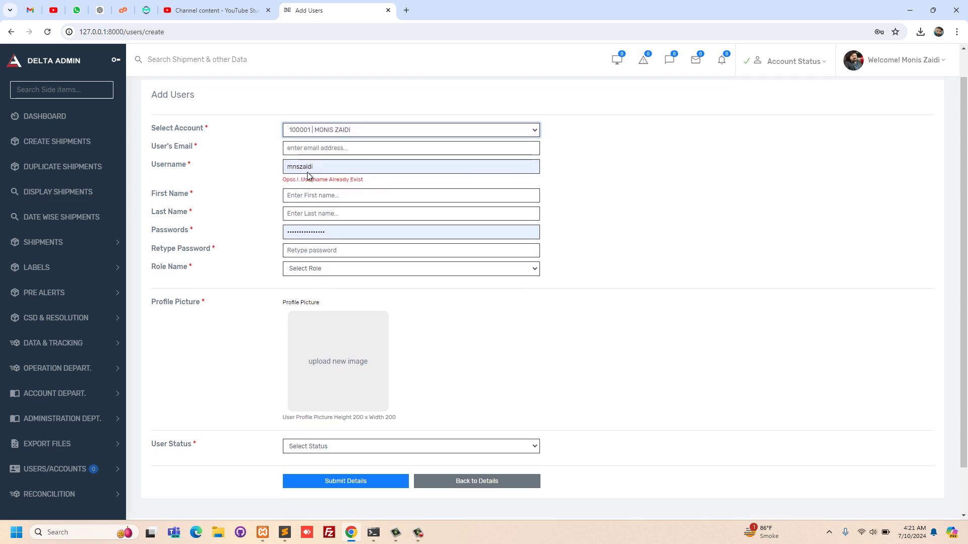
pyautogui.click(304, 155)
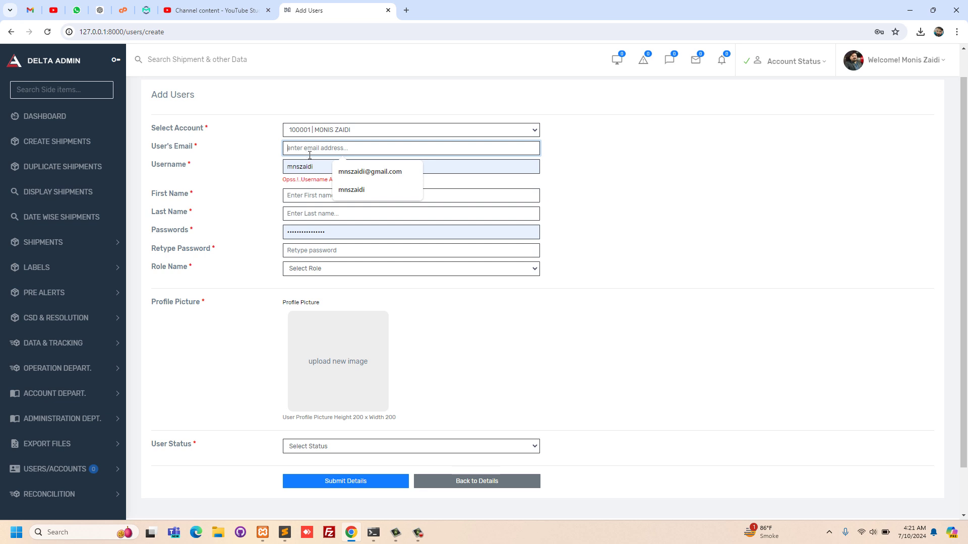
pyautogui.click(337, 171)
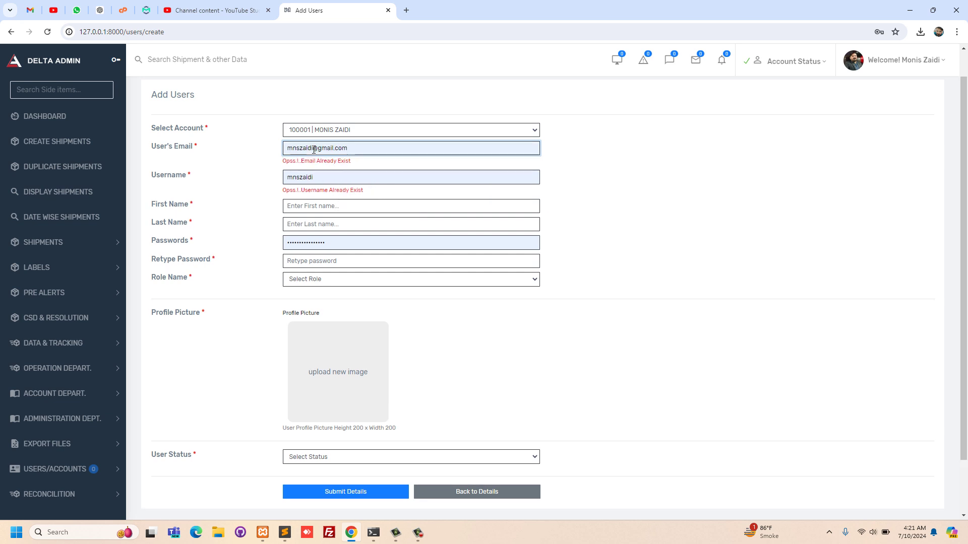
pyautogui.click(314, 149)
pyautogui.write('i')
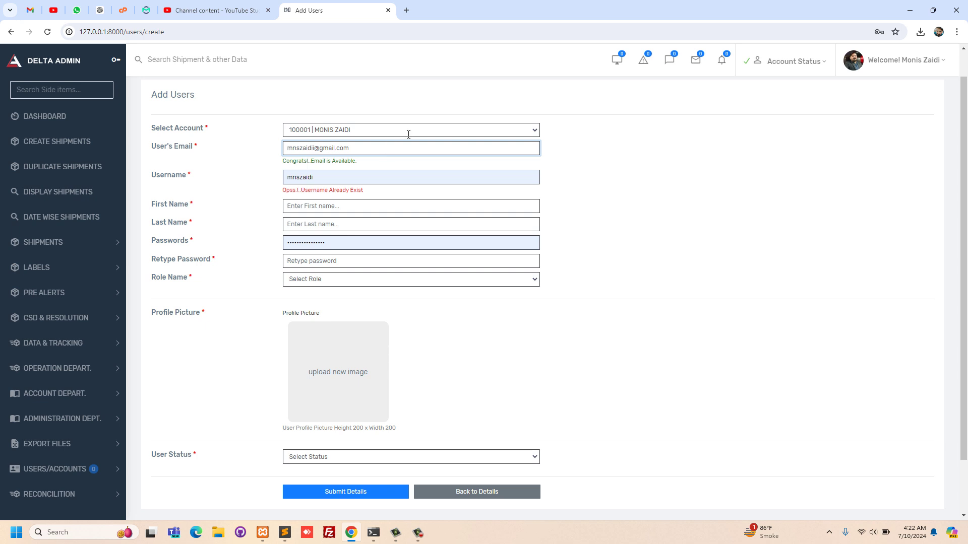
pyautogui.click(565, 226)
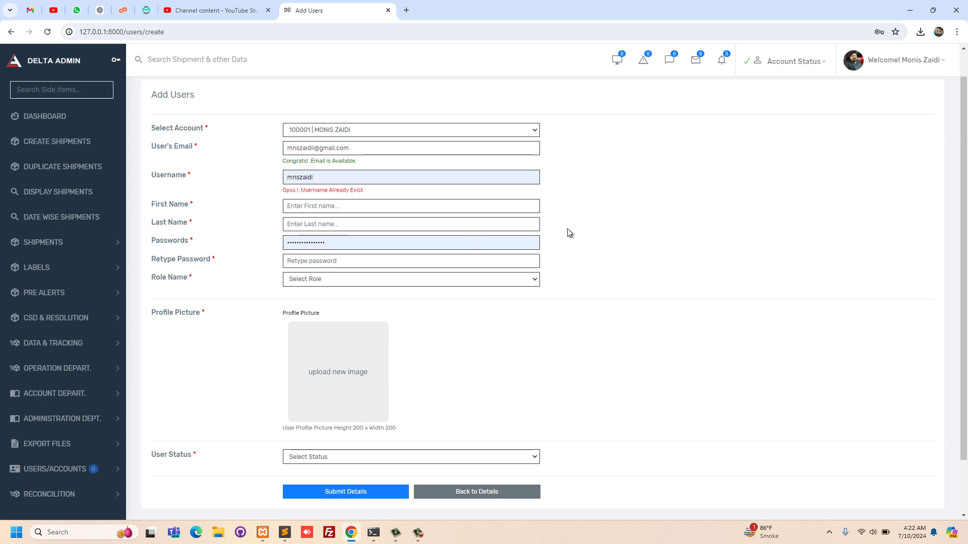
# - Append 2 to make the username available, enter the first name, and fill both password fields
pyautogui.doubleClick(408, 177)
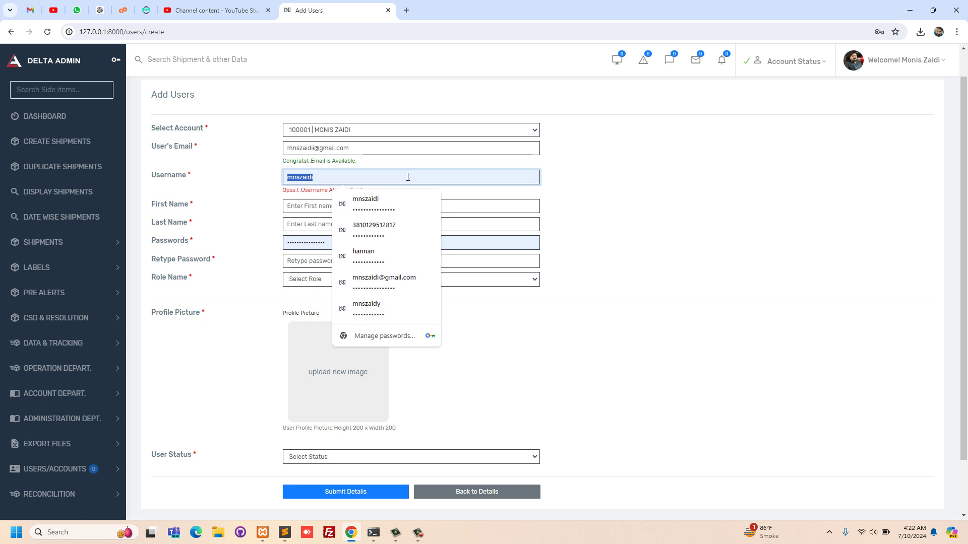
pyautogui.click(408, 176)
pyautogui.write('2')
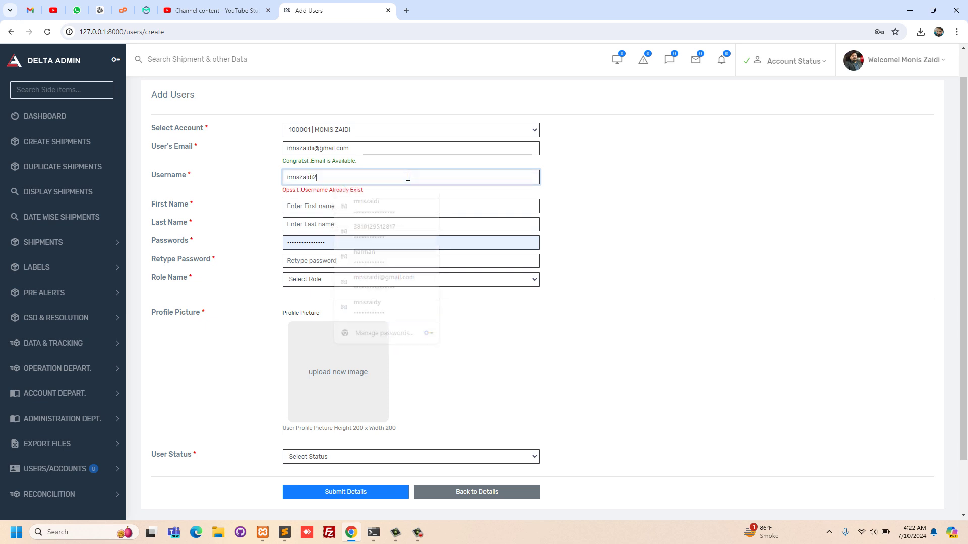
pyautogui.click(365, 206)
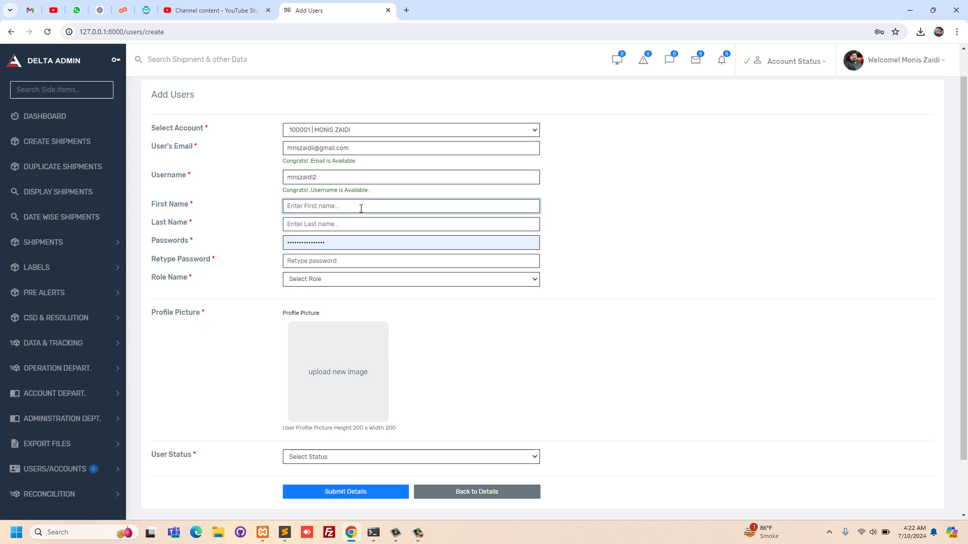
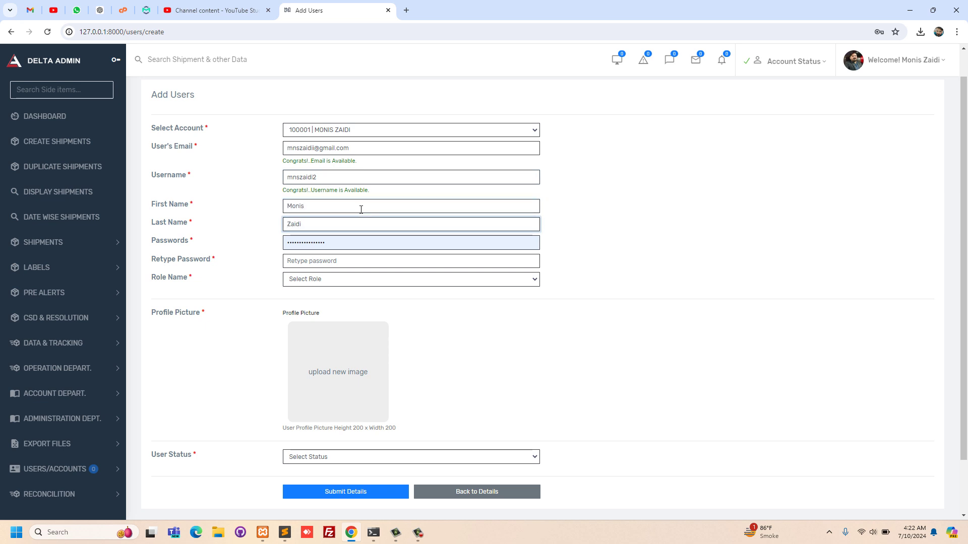
pyautogui.click(359, 243)
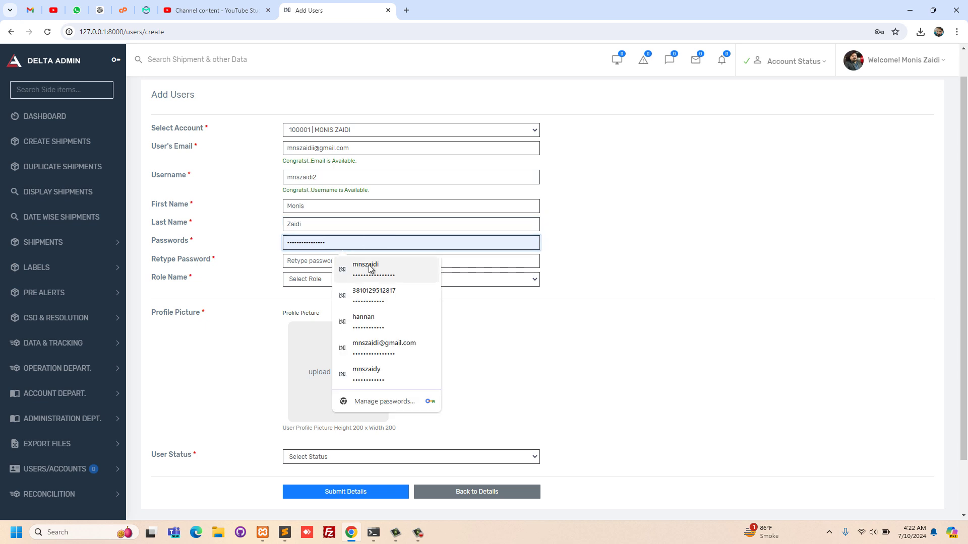
pyautogui.click(348, 261)
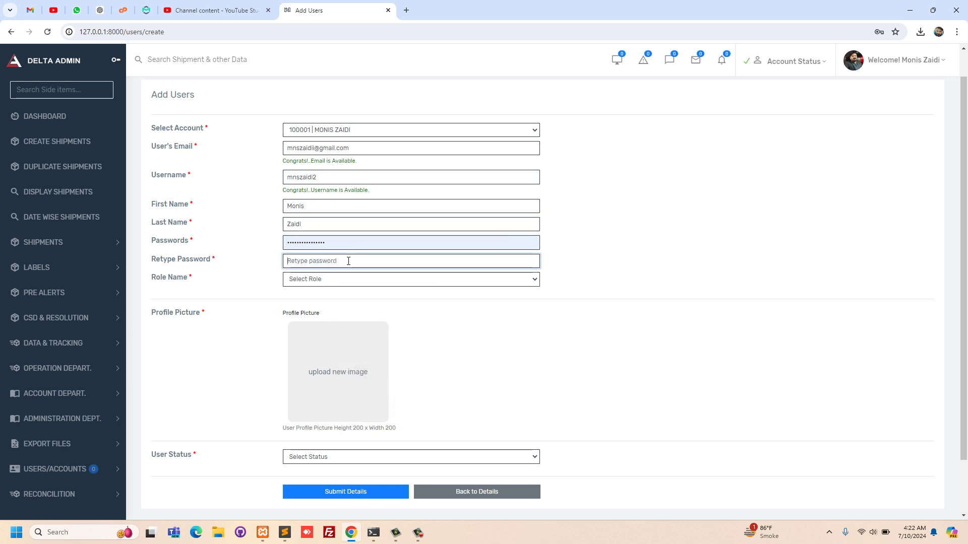
pyautogui.write('••')
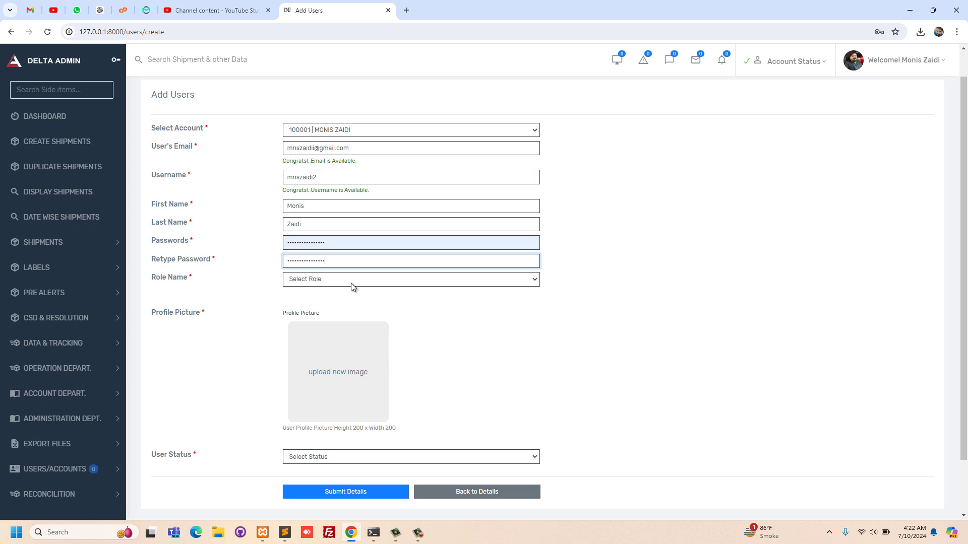
# - Choose Dataentry as the new user's role
pyautogui.click(352, 284)
pyautogui.click(351, 284)
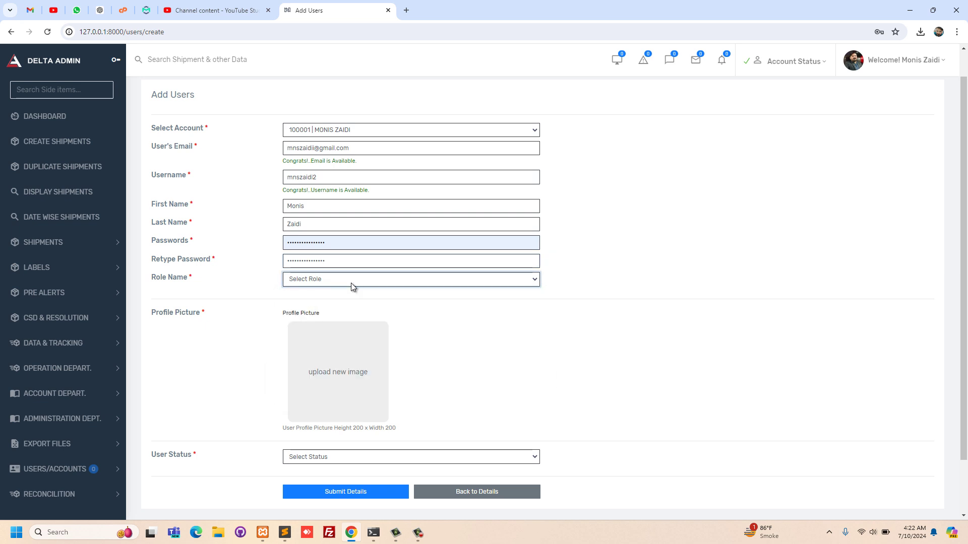
pyautogui.click(351, 284)
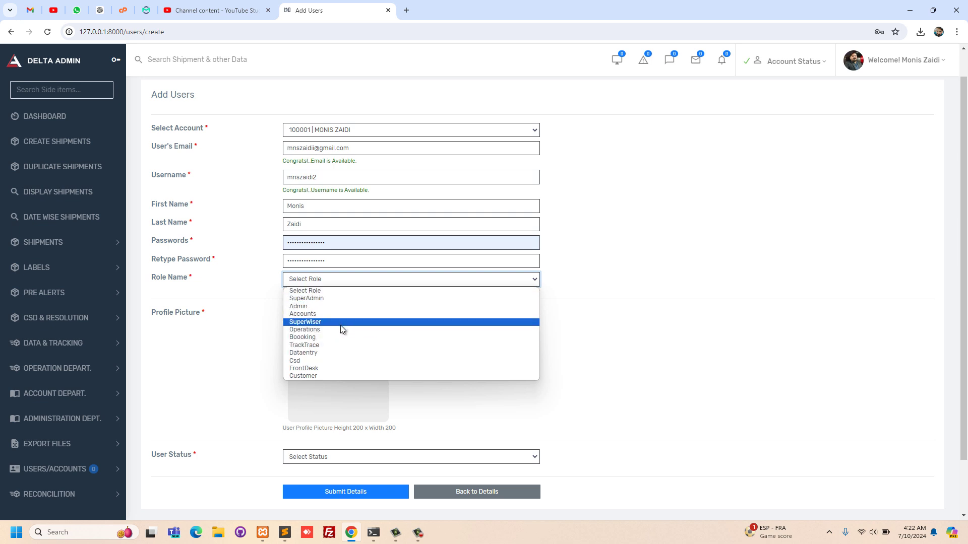
pyautogui.click(330, 353)
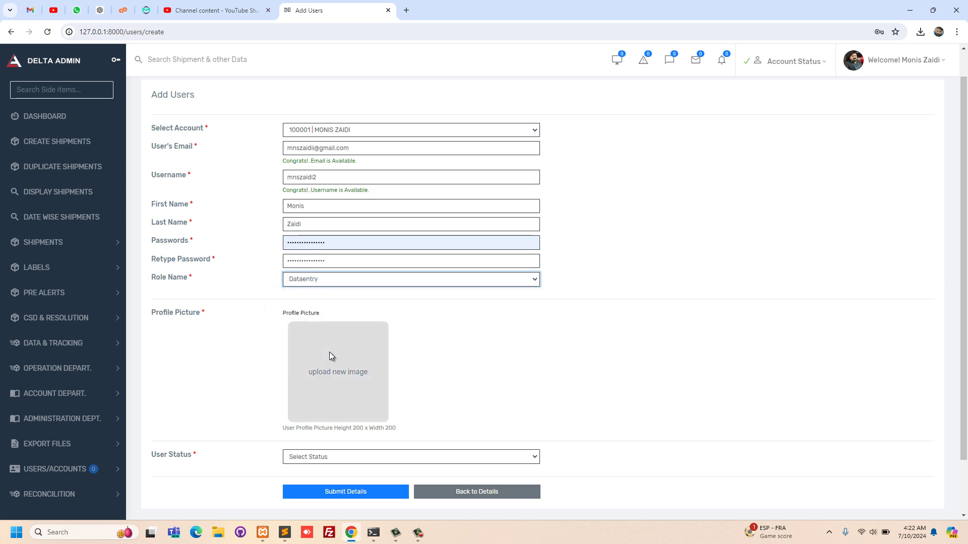
# - Upload the desktop screenshot as the new user's profile picture
pyautogui.click(309, 366)
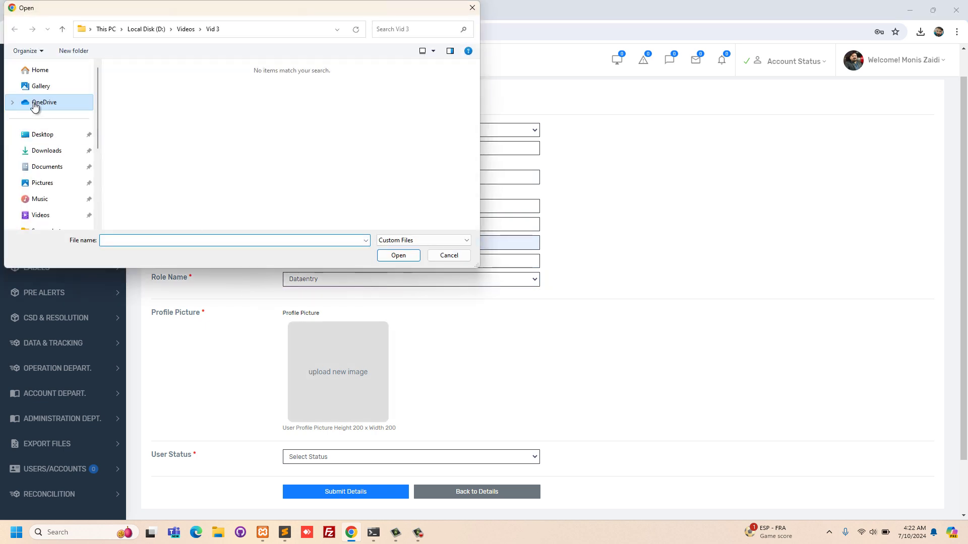
pyautogui.click(43, 135)
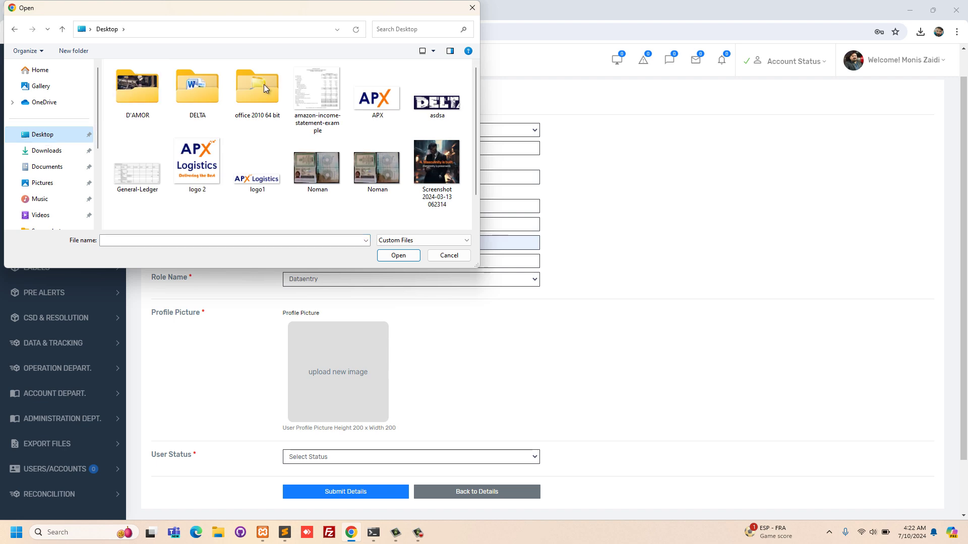
pyautogui.click(436, 162)
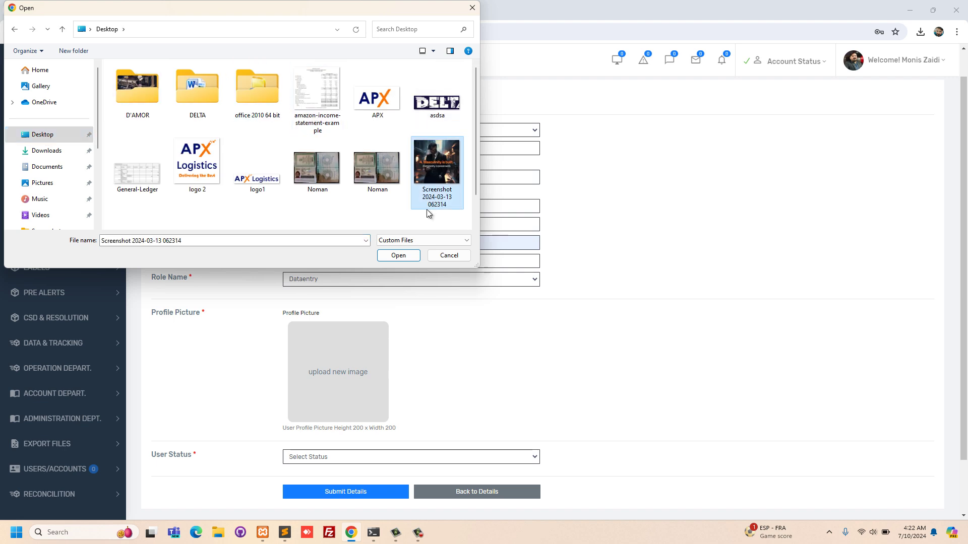
pyautogui.click(401, 259)
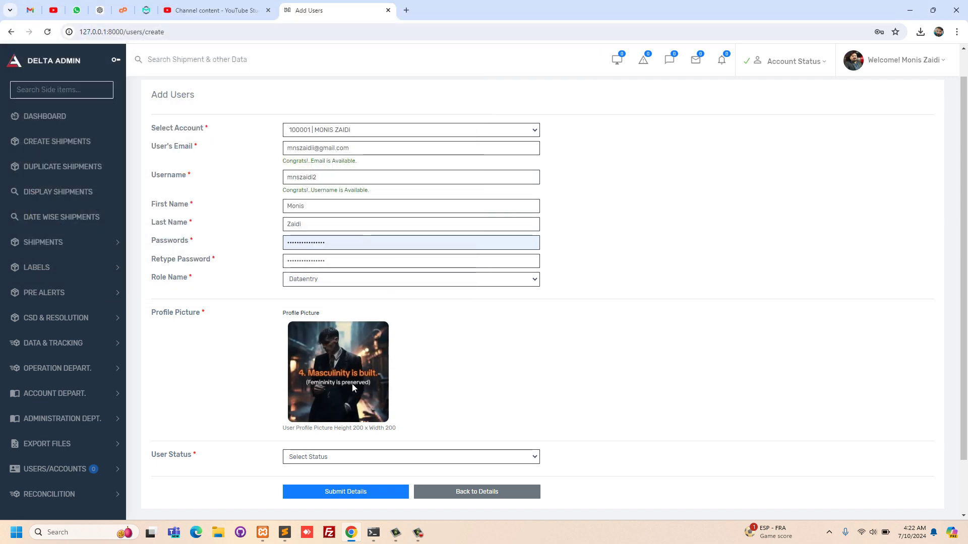
# - Set User Status to Active and submit the new user's details
pyautogui.moveTo(353, 387)
pyautogui.scroll(-2, 459, 358)
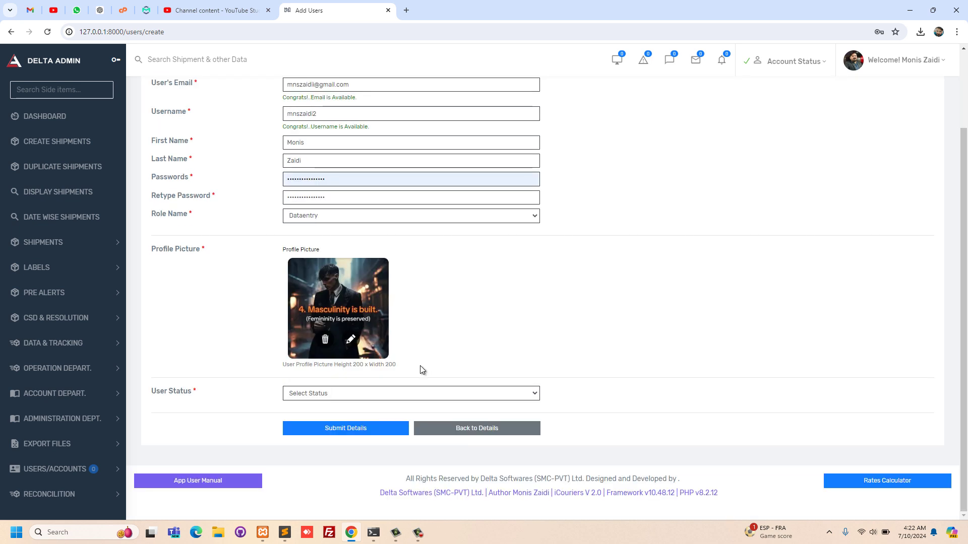
pyautogui.click(387, 393)
pyautogui.click(359, 416)
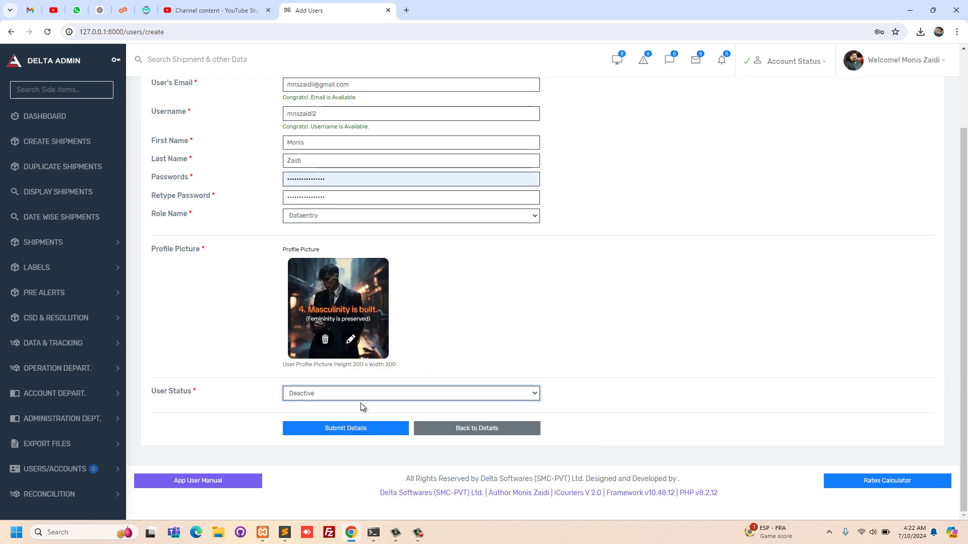
pyautogui.click(361, 400)
pyautogui.click(354, 412)
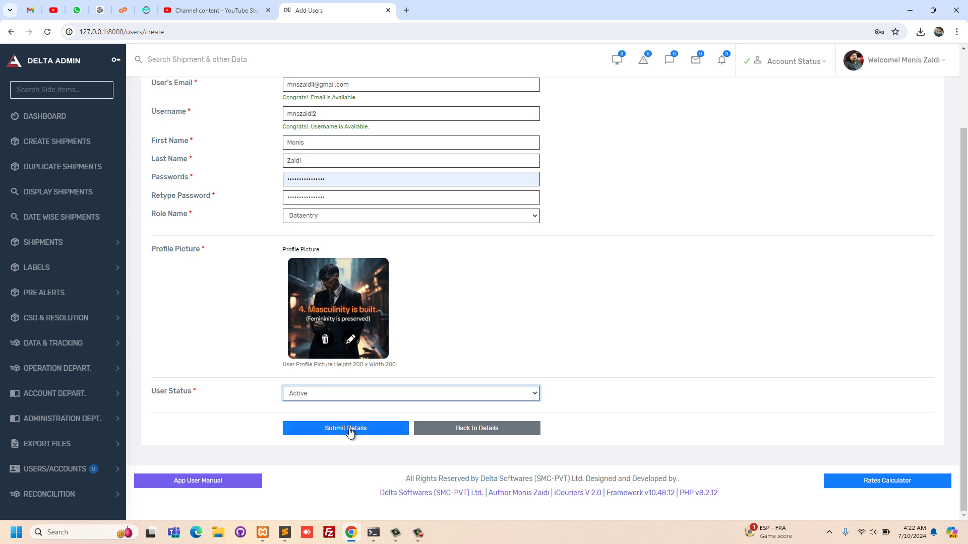
pyautogui.click(350, 432)
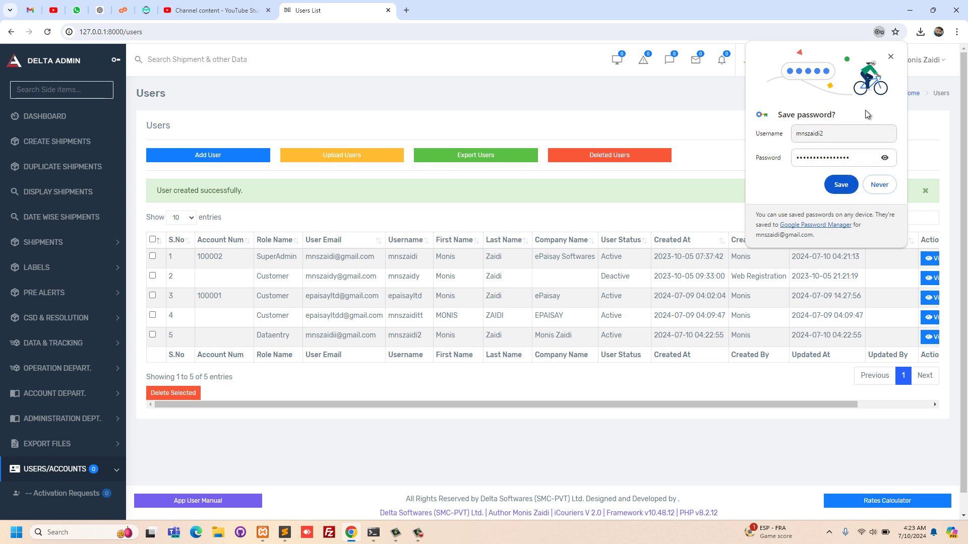
# - Dismiss the save-password popup, delete the Dataentry user in row 5, and open Deleted Users
pyautogui.click(890, 59)
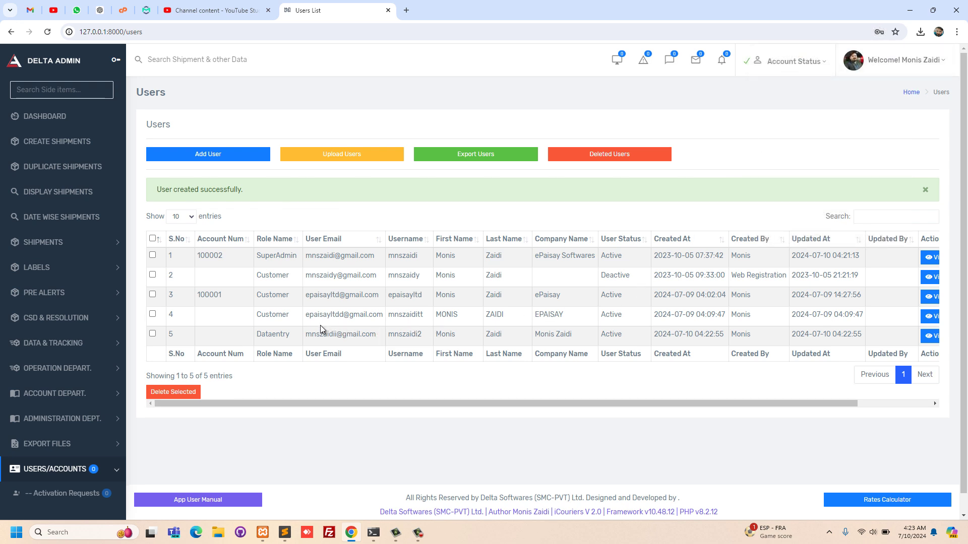
pyautogui.scroll(-1, 321, 327)
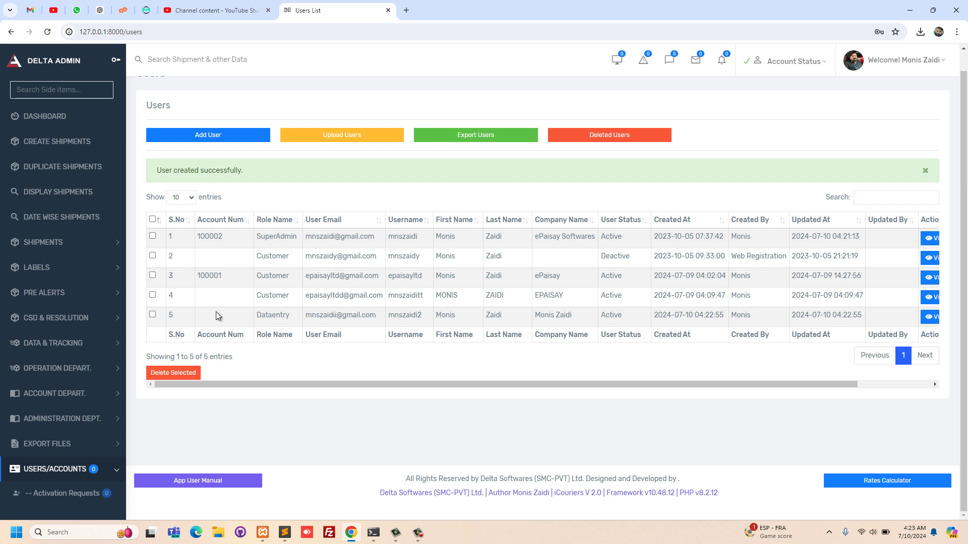
pyautogui.hscroll(2, 422, 337)
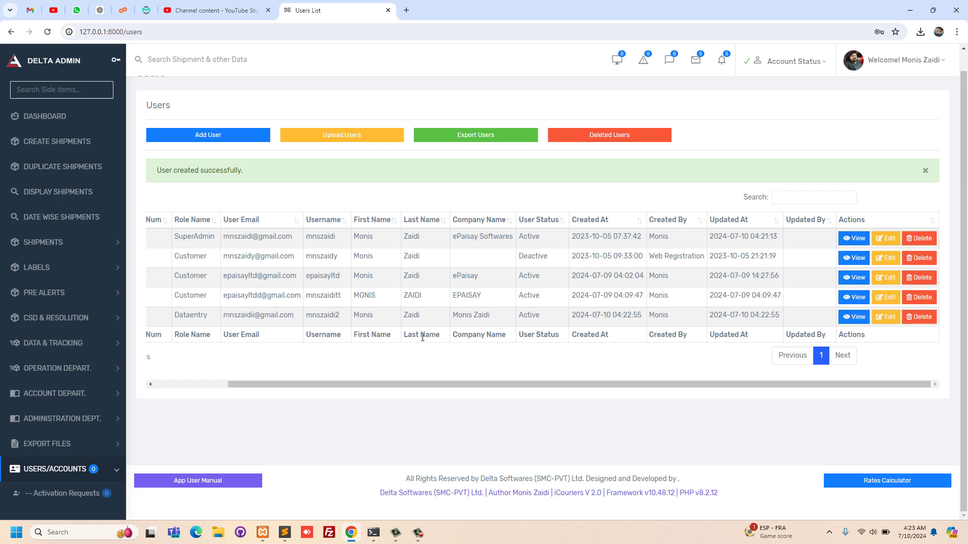
pyautogui.hscroll(-2, 422, 337)
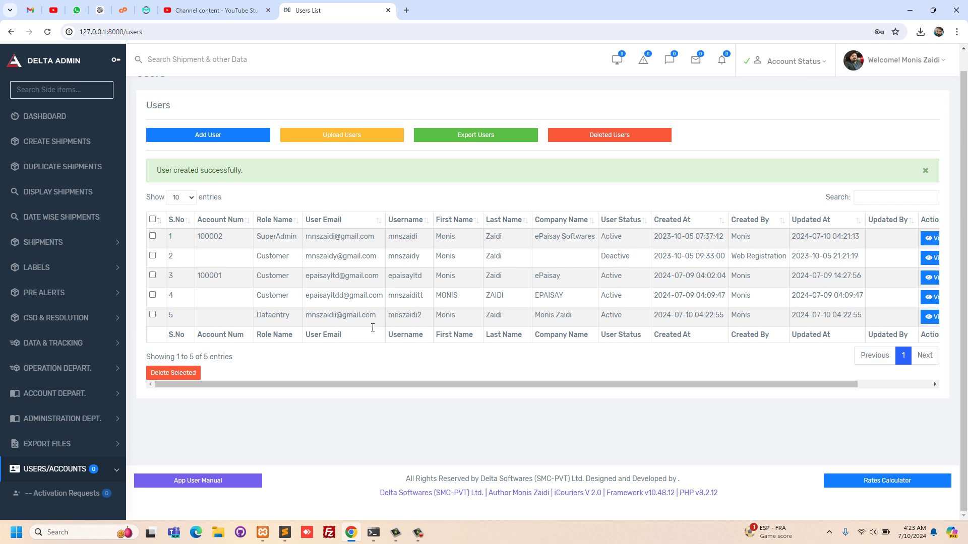
pyautogui.click(152, 315)
pyautogui.click(177, 374)
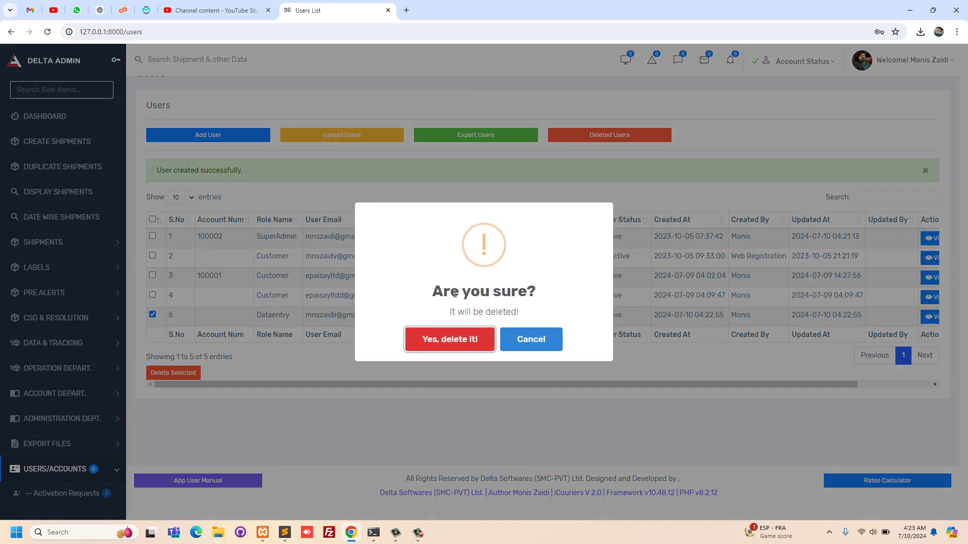
pyautogui.click(444, 346)
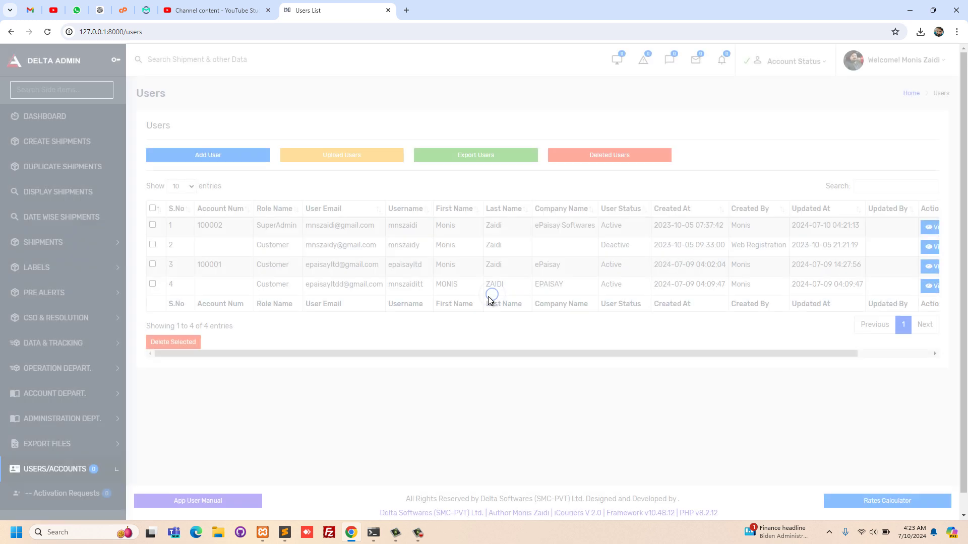
pyautogui.click(621, 158)
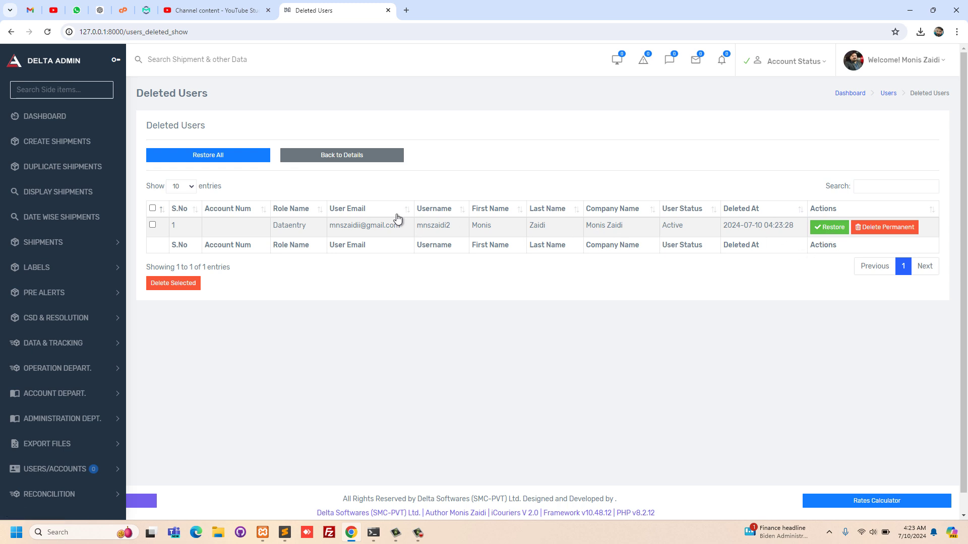
# - Permanently delete the Dataentry user from Deleted Users, confirming the prompt
pyautogui.click(870, 228)
pyautogui.click(479, 341)
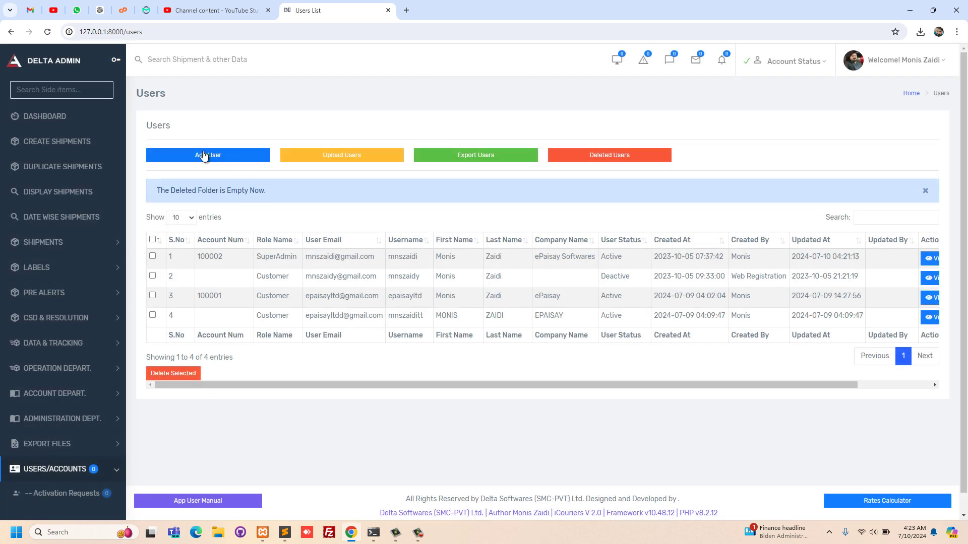
pyautogui.click(328, 162)
pyautogui.click(328, 160)
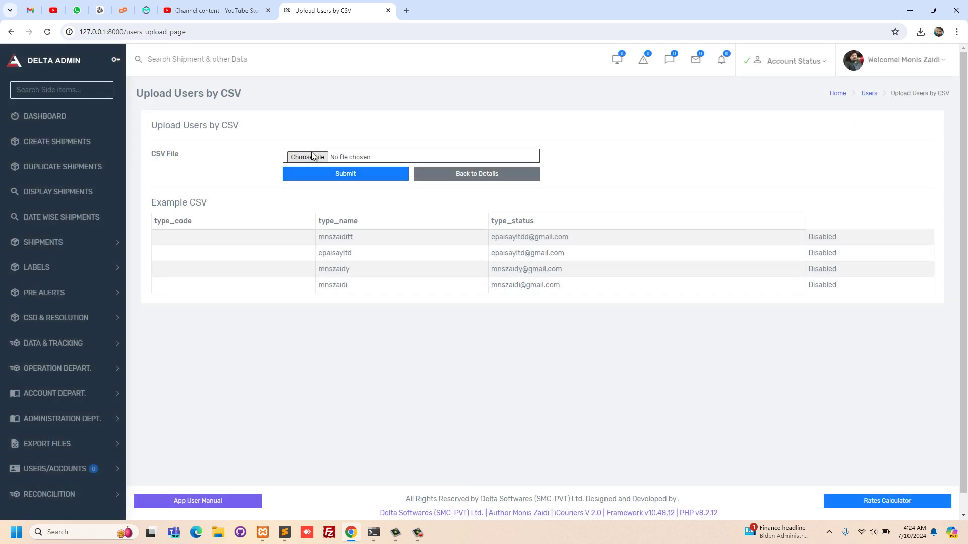
pyautogui.click(439, 178)
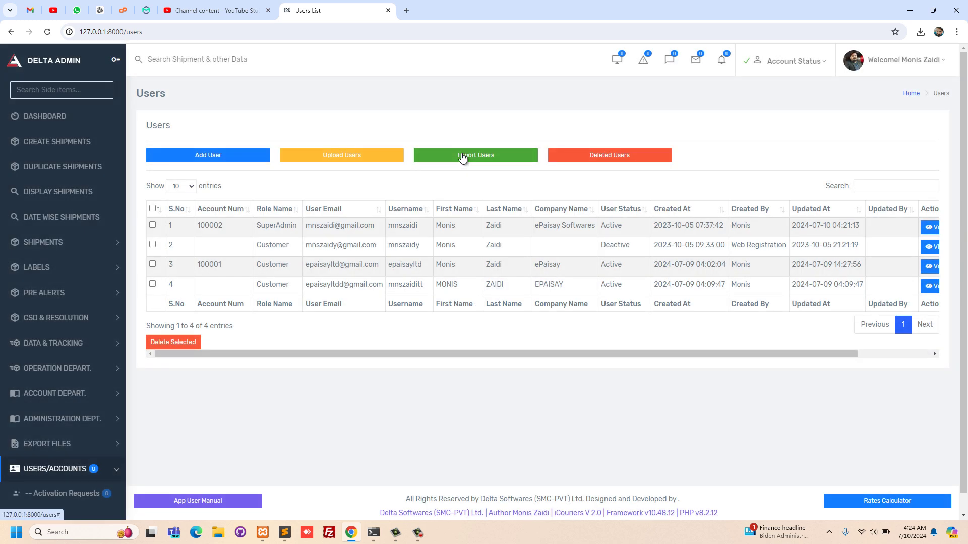
# - Confirm the Excel export of users, hit the 'UsersExport not found' error, and return to the Users list
pyautogui.click(462, 156)
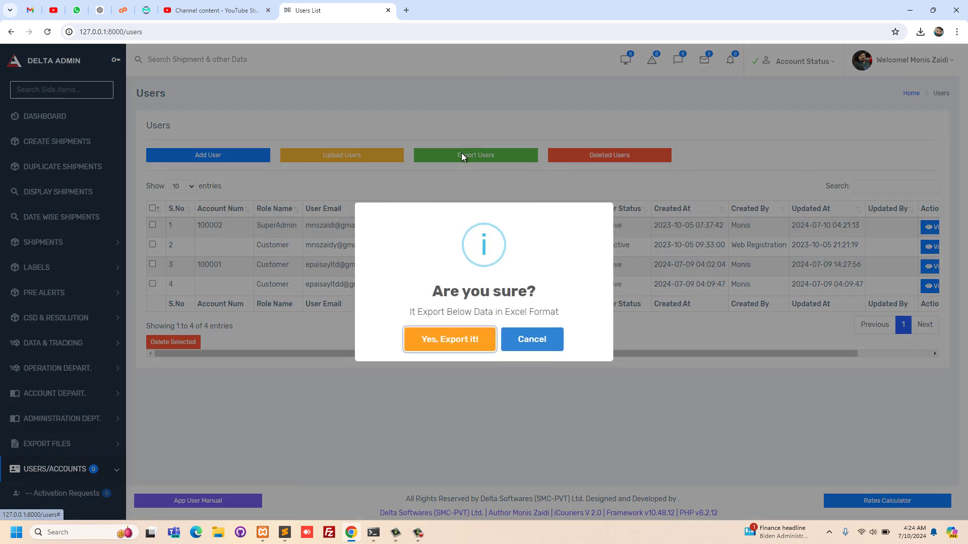
pyautogui.click(436, 342)
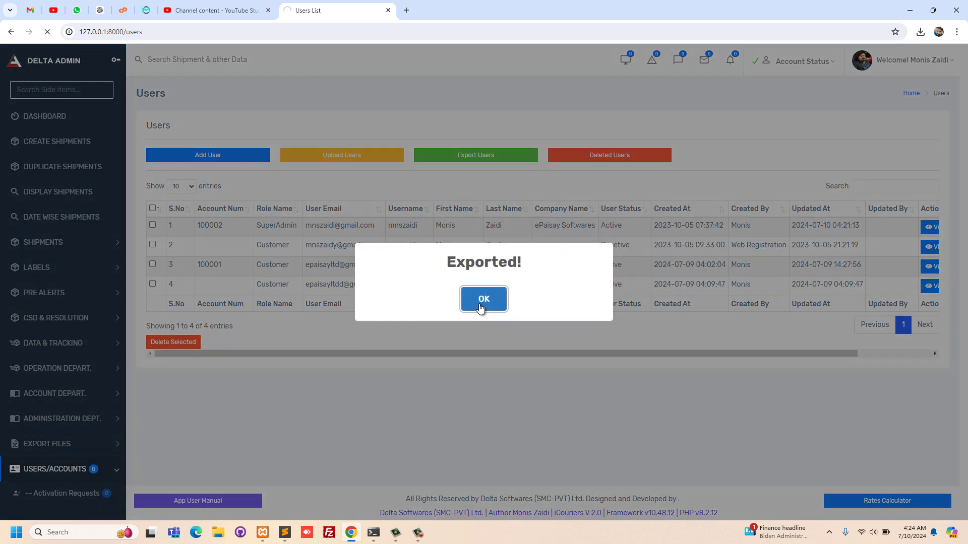
pyautogui.click(479, 304)
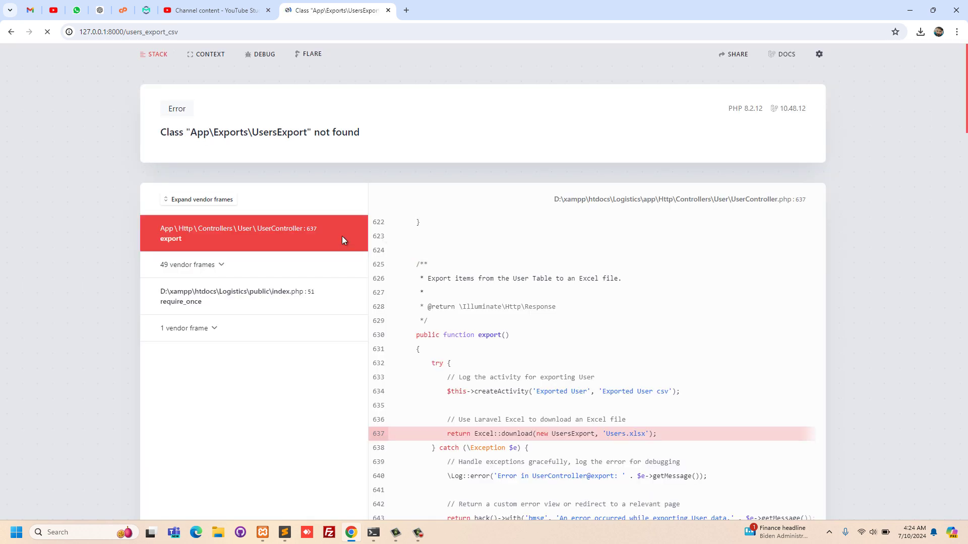
pyautogui.scroll(-2, 304, 193)
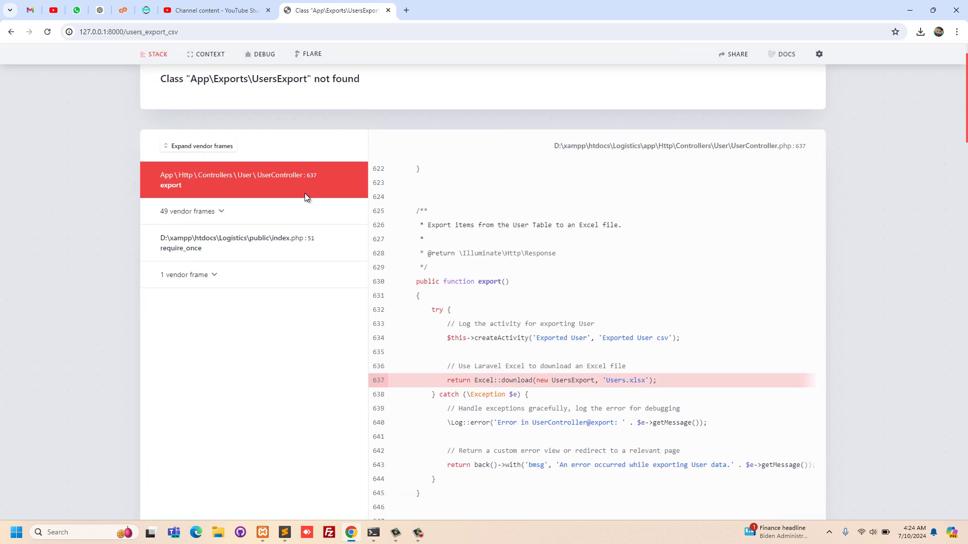
pyautogui.scroll(2, 305, 192)
pyautogui.click(12, 33)
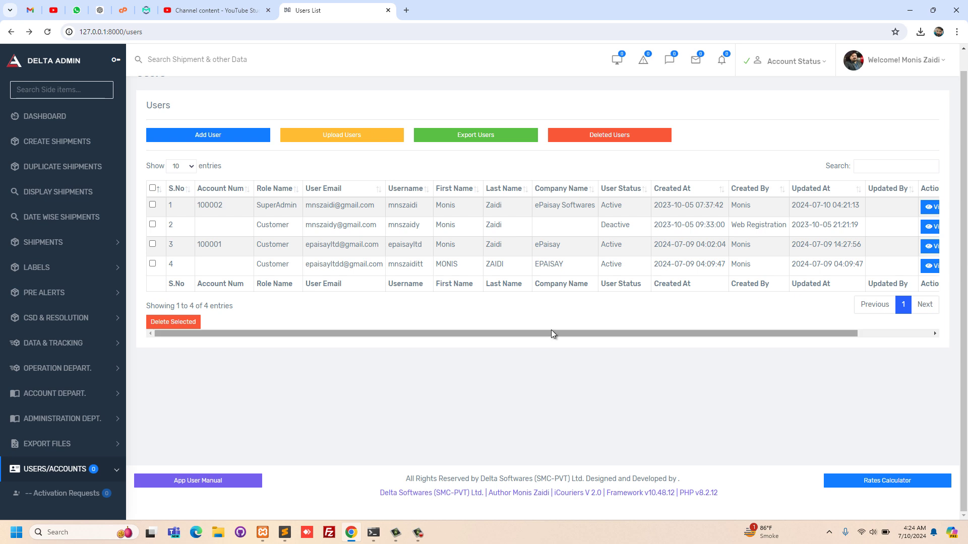
# - Filter the side menu with 'acco' and open Active Accounts under USERS/ACCOUNTS
pyautogui.hscroll(2, 608, 305)
pyautogui.hscroll(-2, 539, 297)
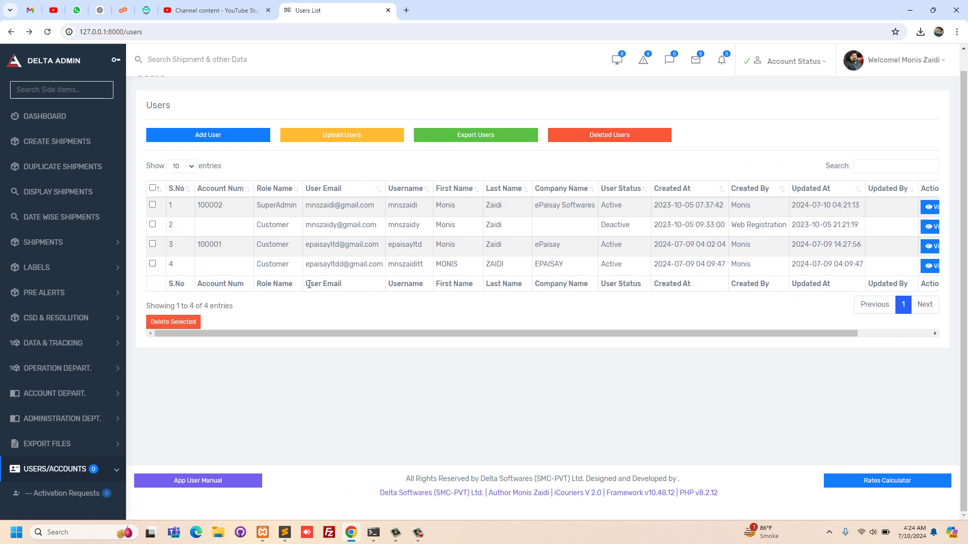
pyautogui.scroll(-4, 52, 396)
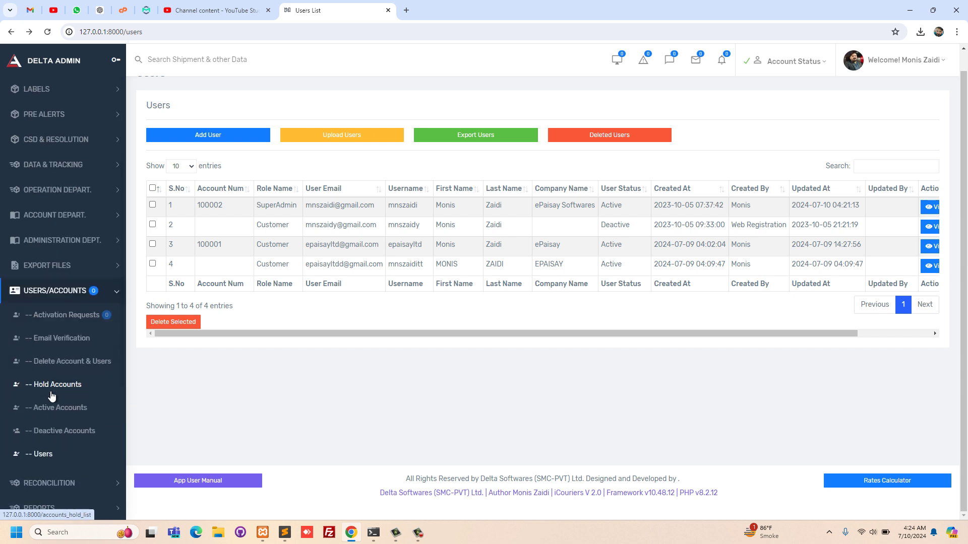
pyautogui.scroll(4, 59, 356)
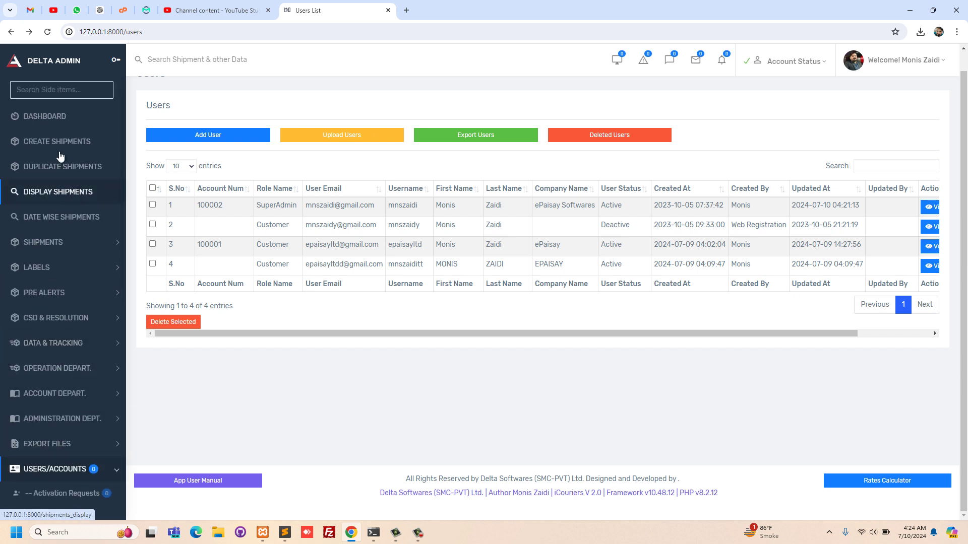
pyautogui.click(68, 91)
pyautogui.write('account')
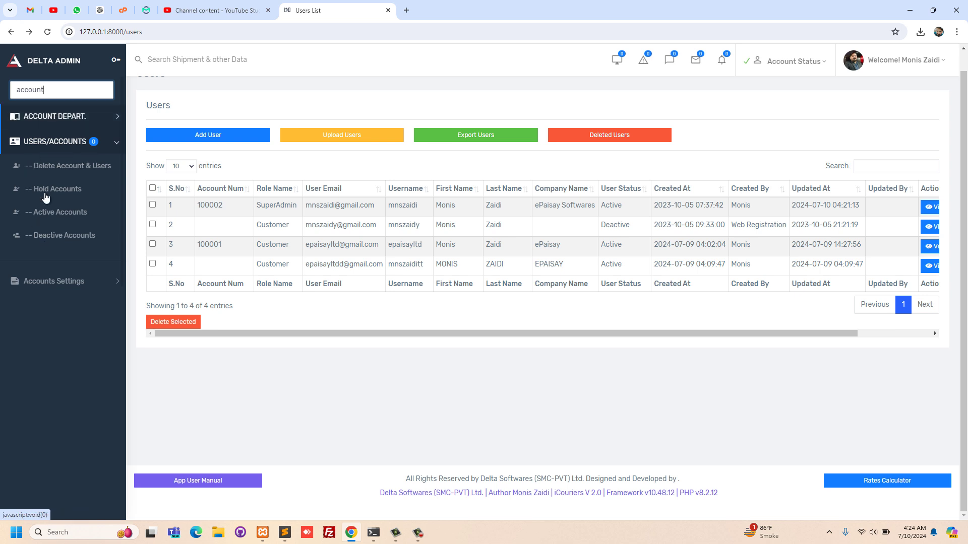
pyautogui.click(55, 212)
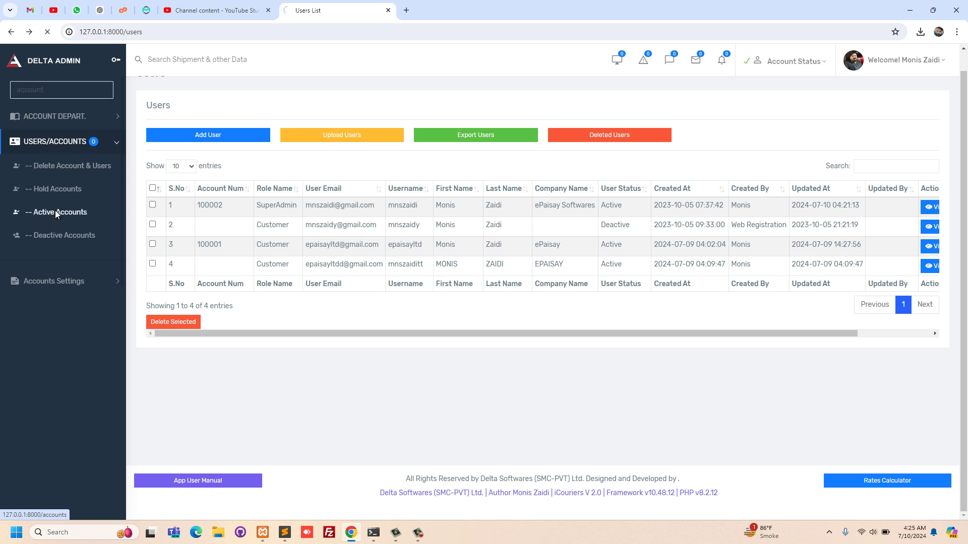